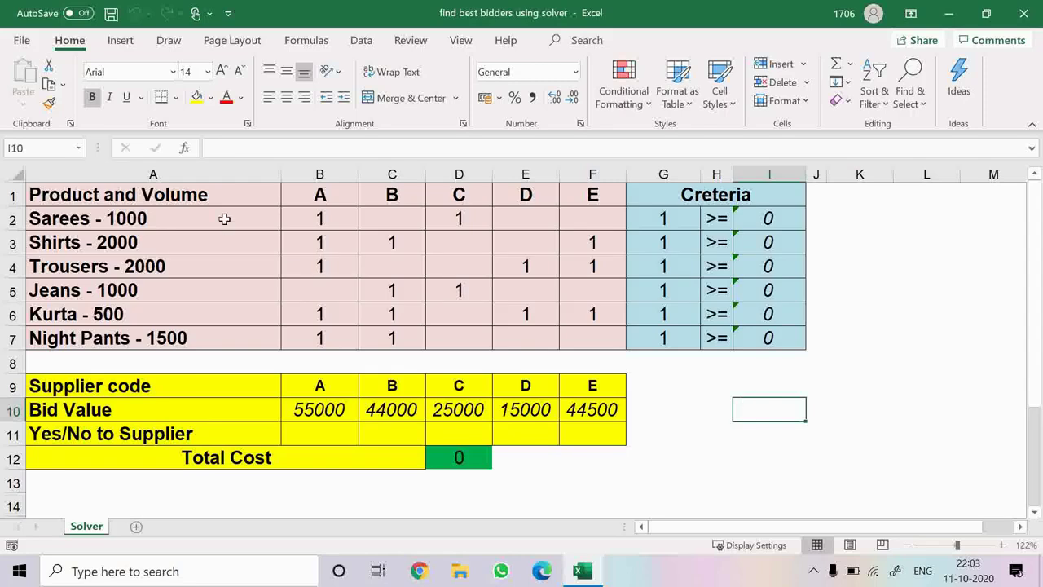
Step: Review the products and volumes in A2:A7 and the supplier codes in row 9
left_click_drag(224, 218, 208, 339)
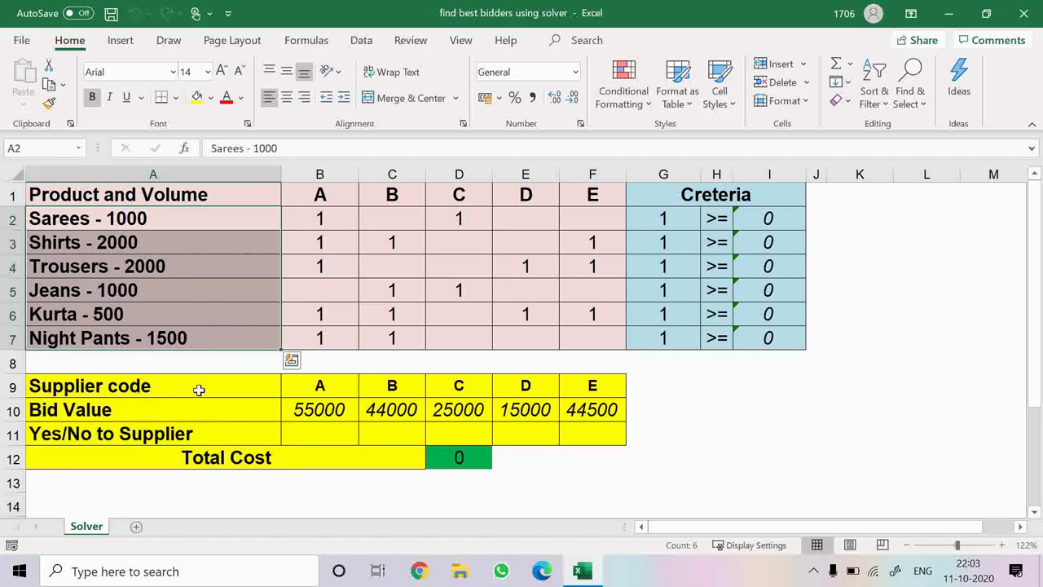
left_click_drag(199, 390, 583, 393)
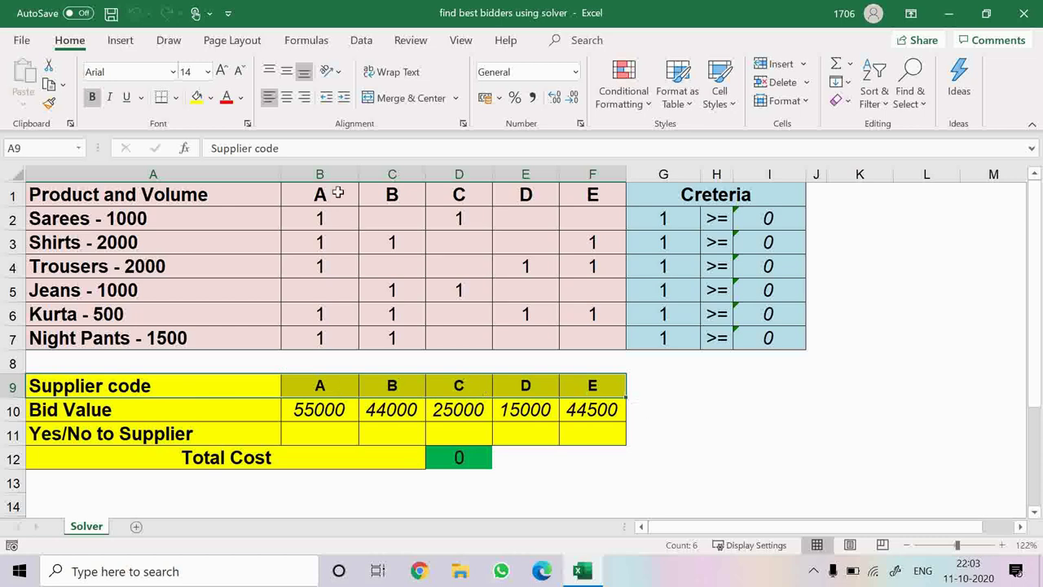
left_click(198, 219)
left_click_drag(198, 218, 194, 336)
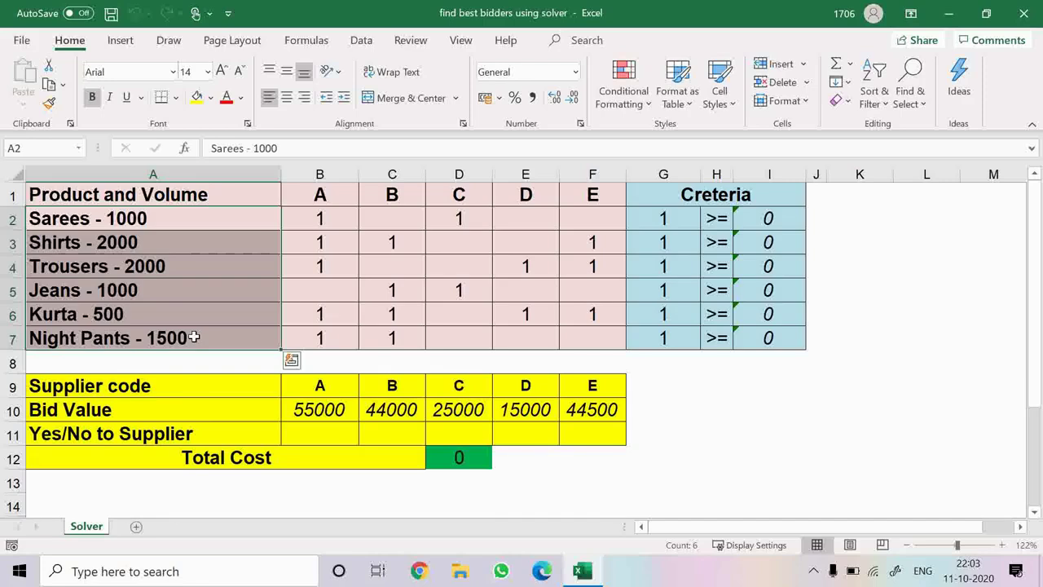
left_click(149, 220)
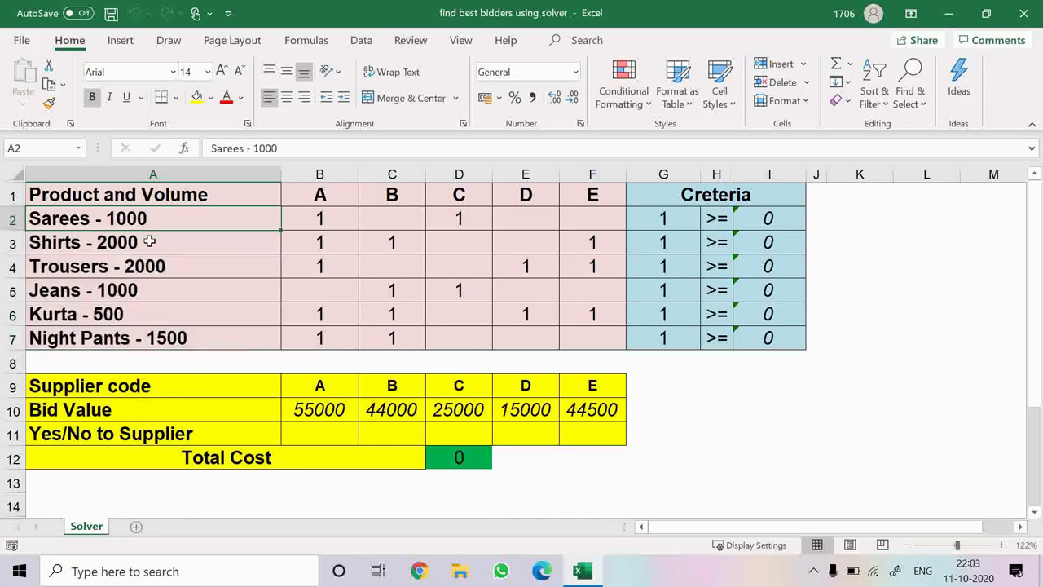
left_click(151, 242)
key("Down")
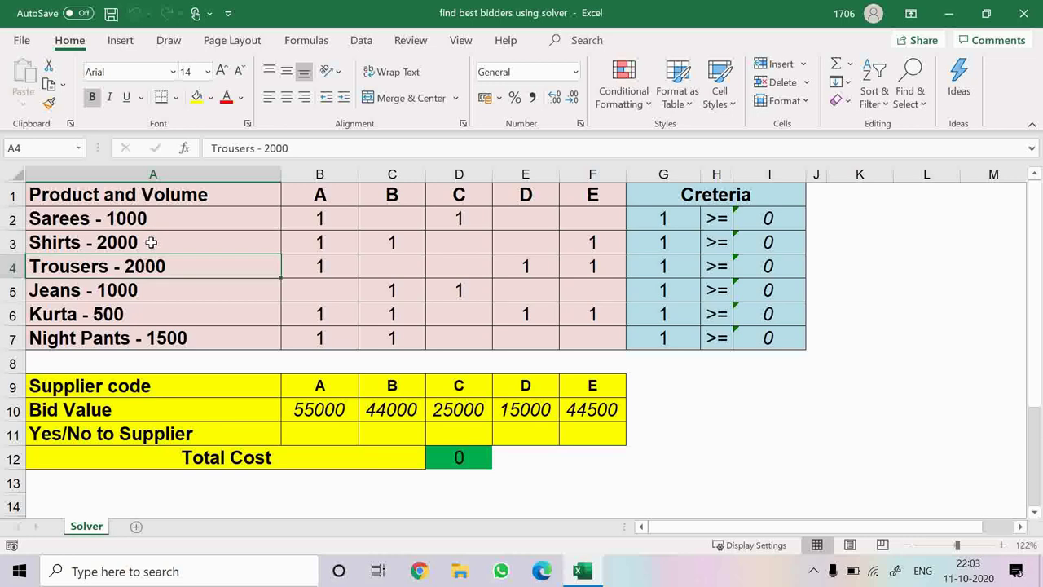
key("Down")
key("Down")
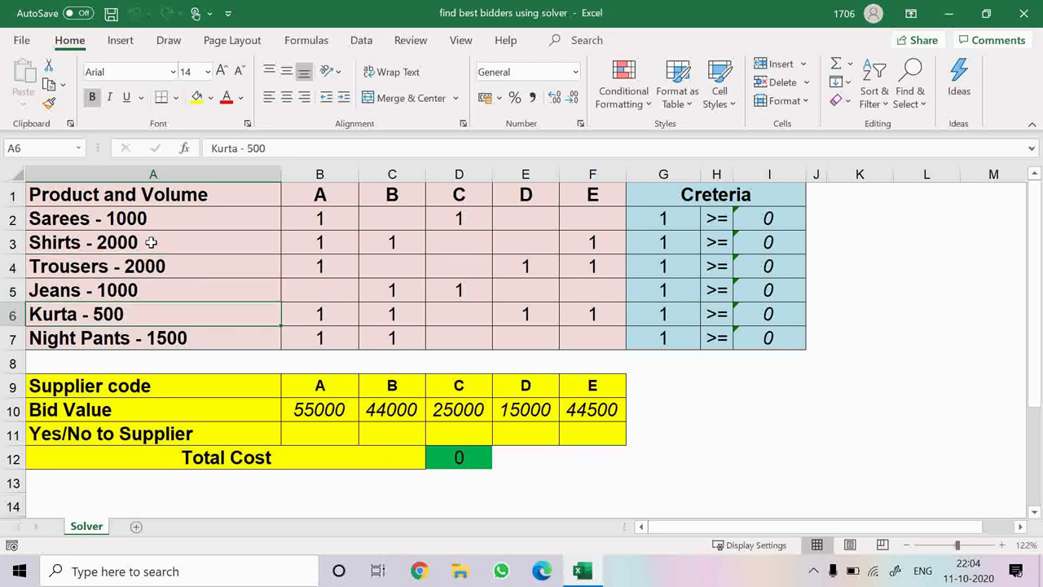
key("Down")
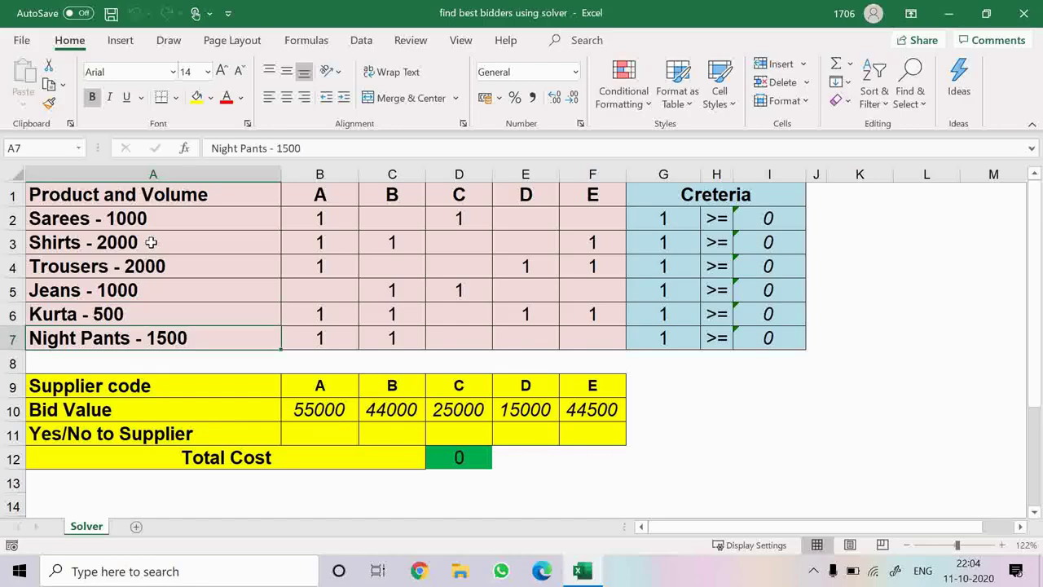
key("Up")
key("Up")
key("Up")
key("Up")
key("Up")
key("Up")
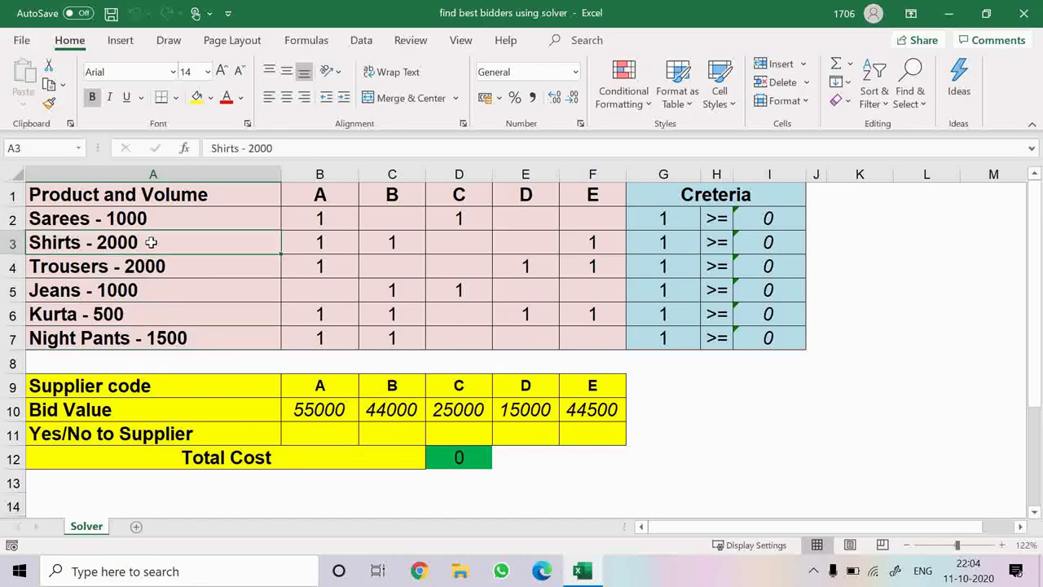
Step: Examine the product table in B1:F7 to see which products each of suppliers A to E offers
key("Right")
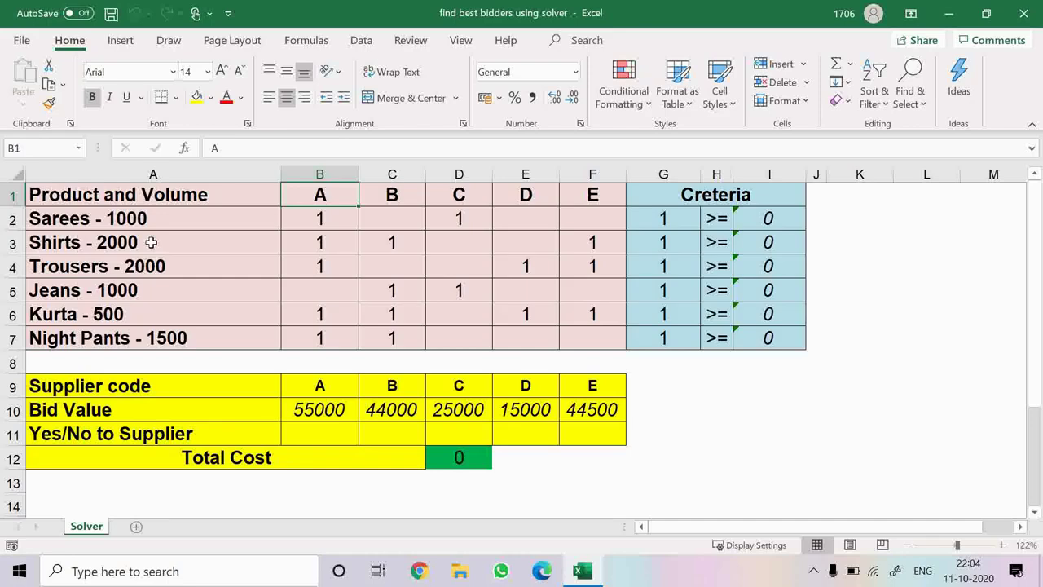
key("Down")
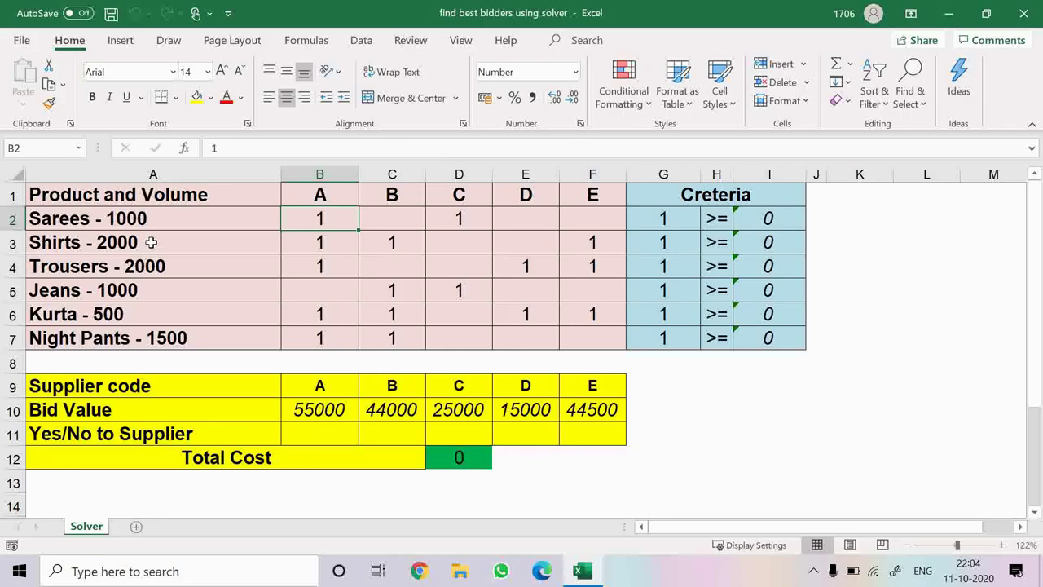
key("Down")
key("Down")
key("Down")
key("Down")
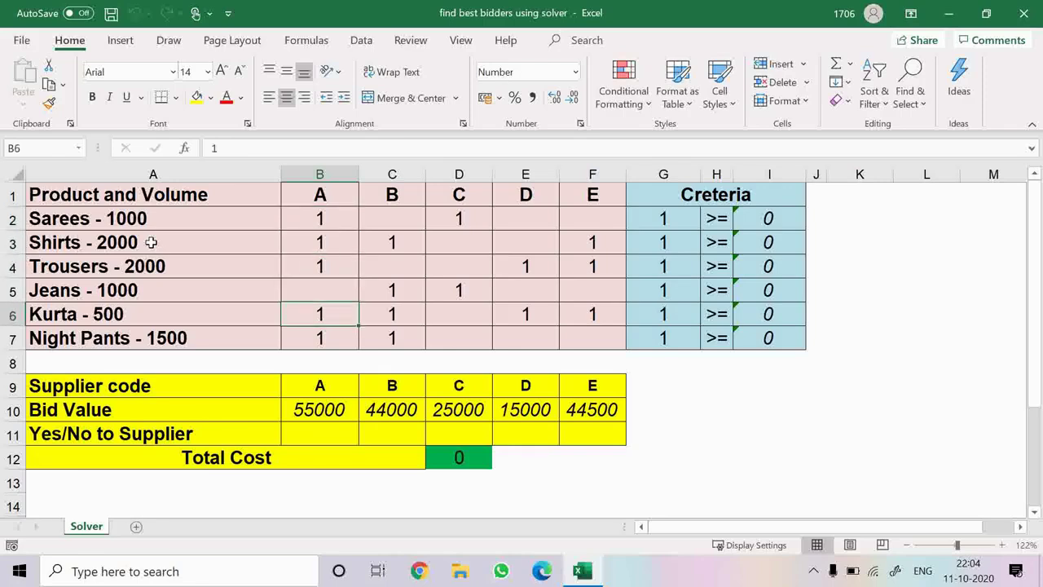
key("Up")
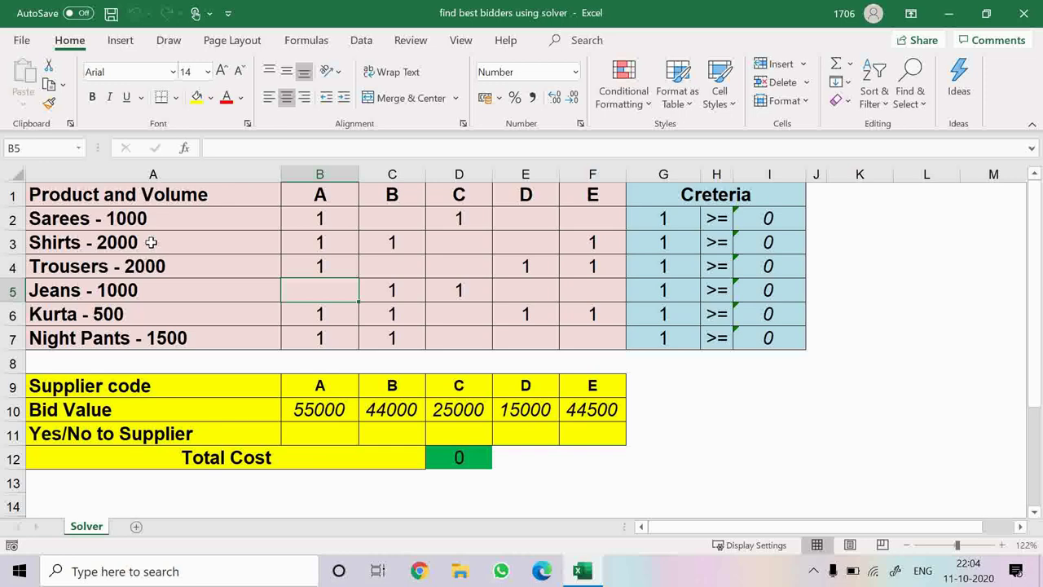
key("Right")
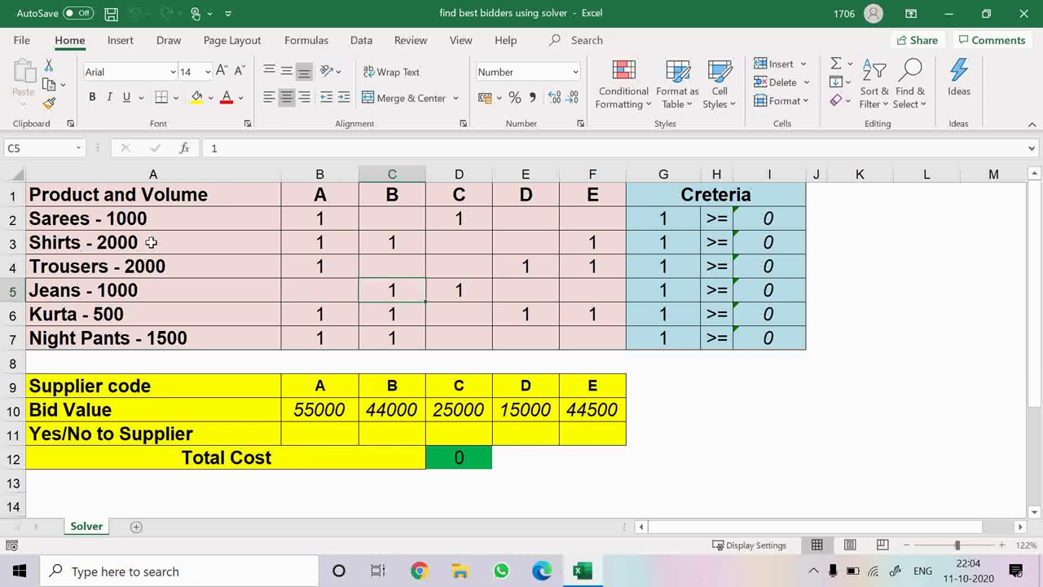
key("Up")
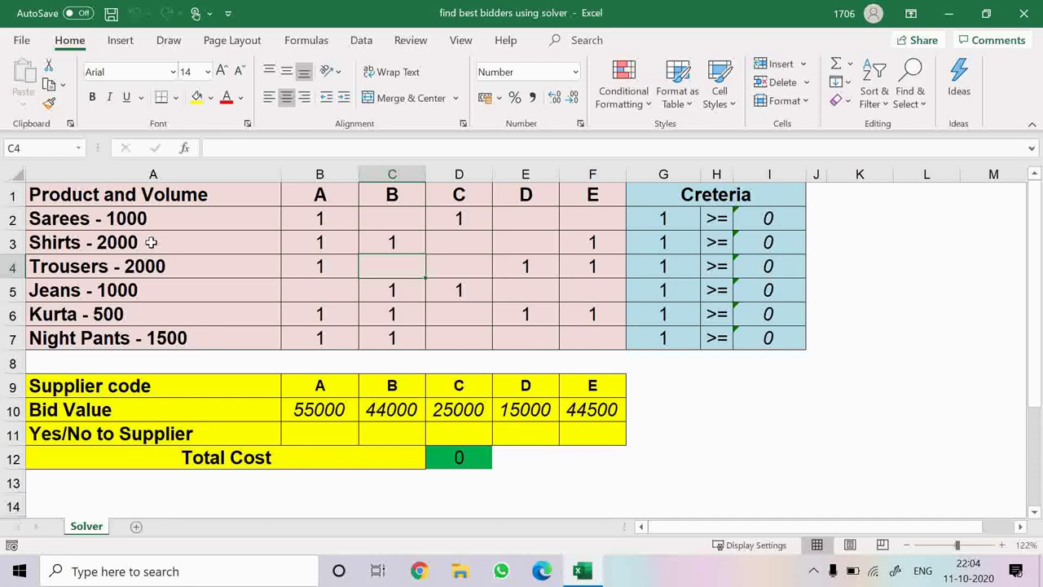
key("Up")
key("Up")
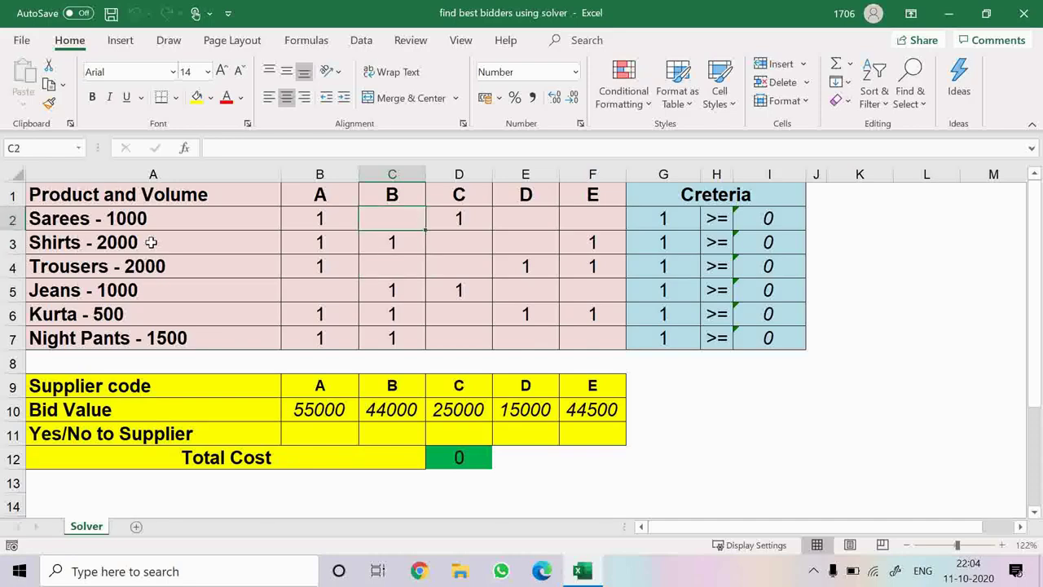
key("Right")
key("Down")
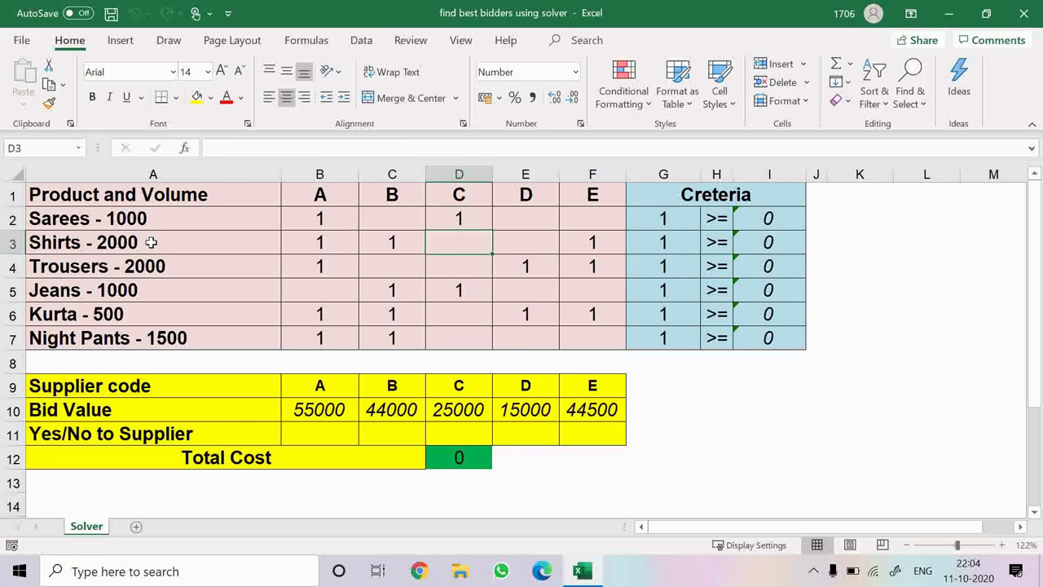
key("Right")
key("Right")
key("Down")
key("Down")
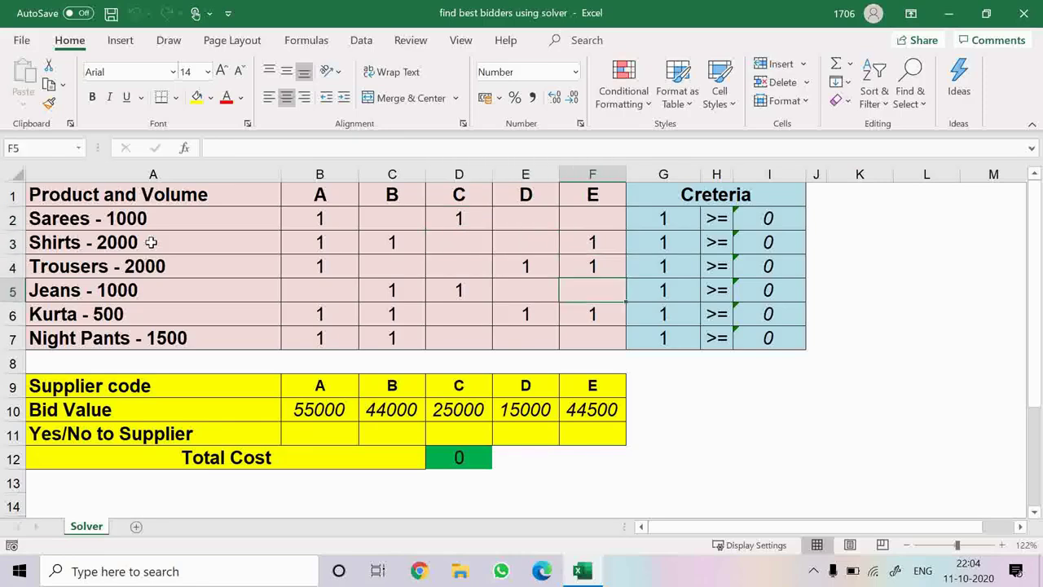
key("Down")
key("Down")
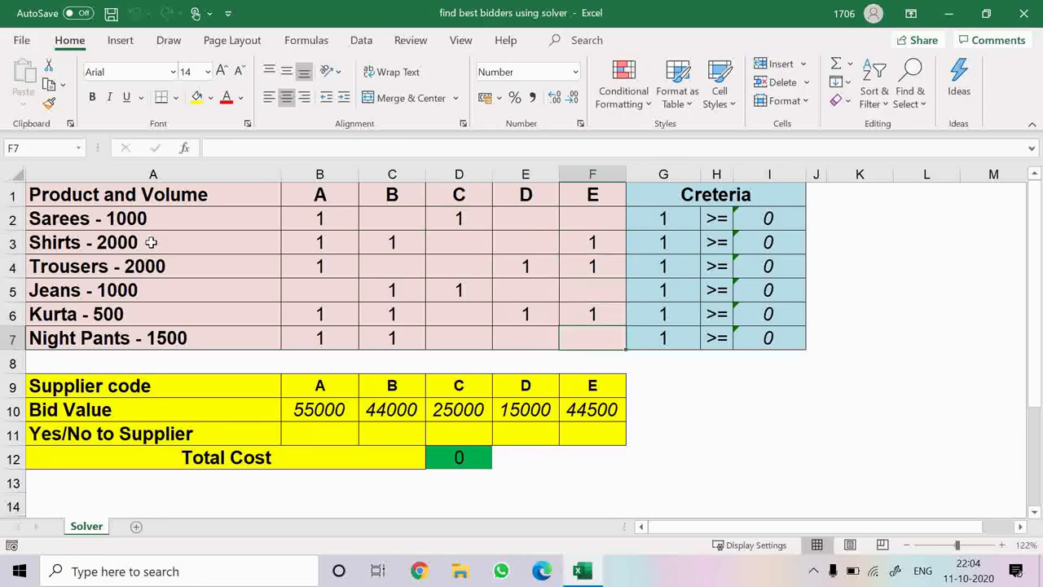
key("Left")
key("Left")
key("Left")
key("Left")
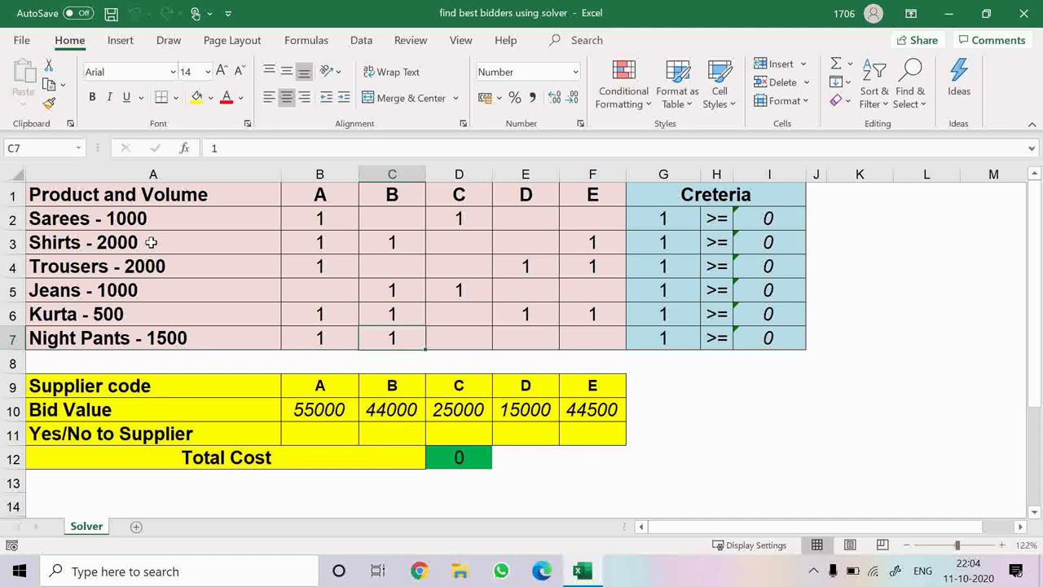
Step: Examine the bid values of suppliers A to E in row 10, relating supplier B's bid to its product column
key("Down")
key("Down")
key("Down")
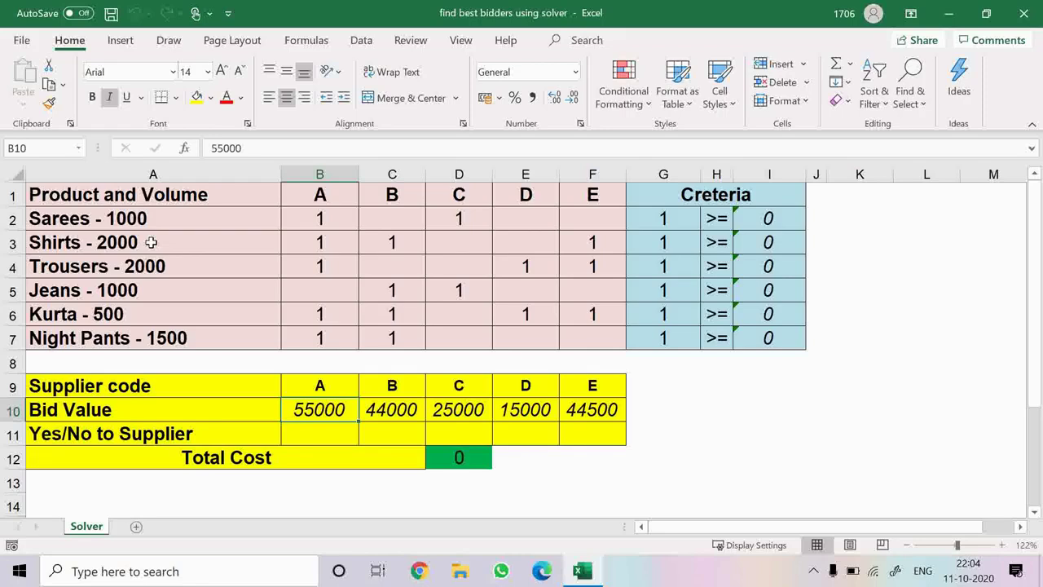
key("Right")
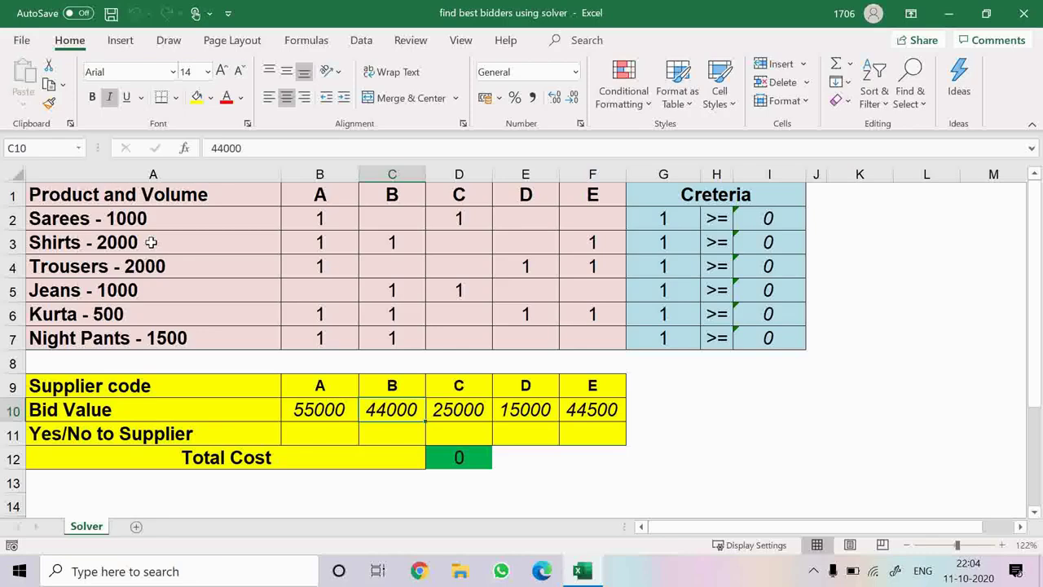
key("Up")
key("Up")
key("Up")
key("Up")
key("Up")
key("Up")
key("Up")
key("Up")
key("Up")
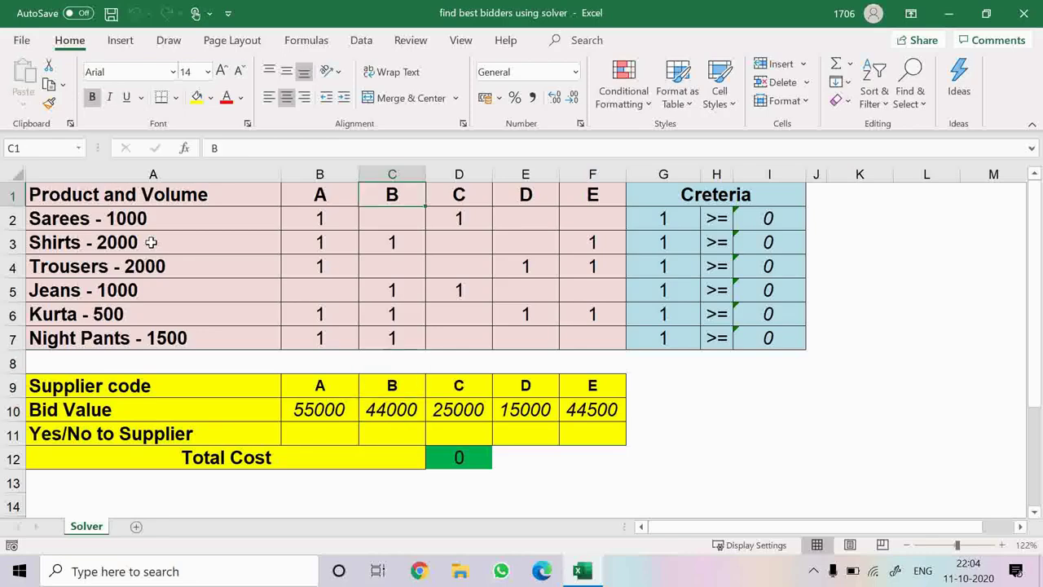
key("Down")
key("Down")
key("Down")
key("Down")
key("Down")
key("Down")
key("Down")
key("Down")
key("Down")
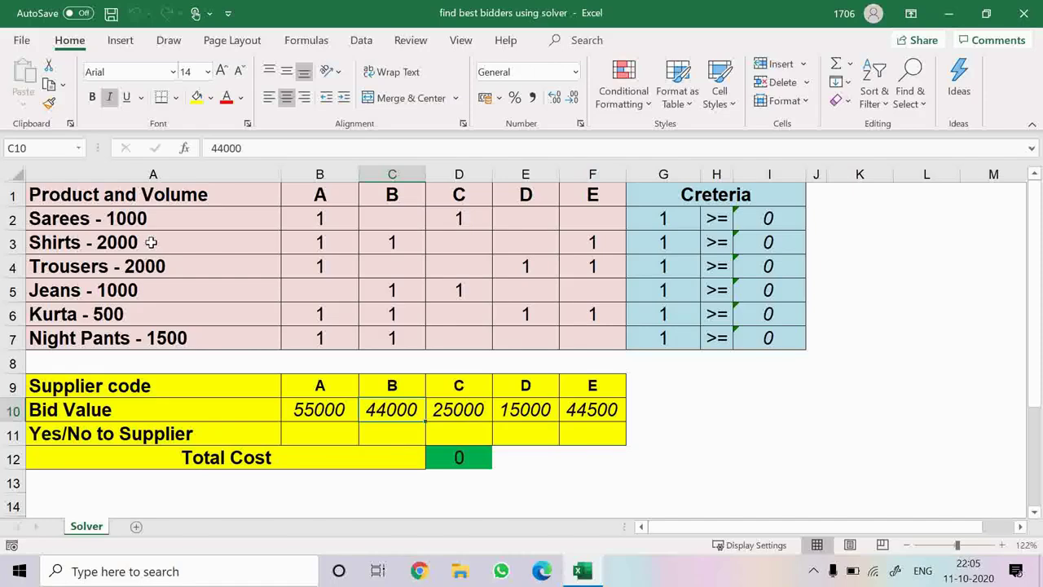
key("Right")
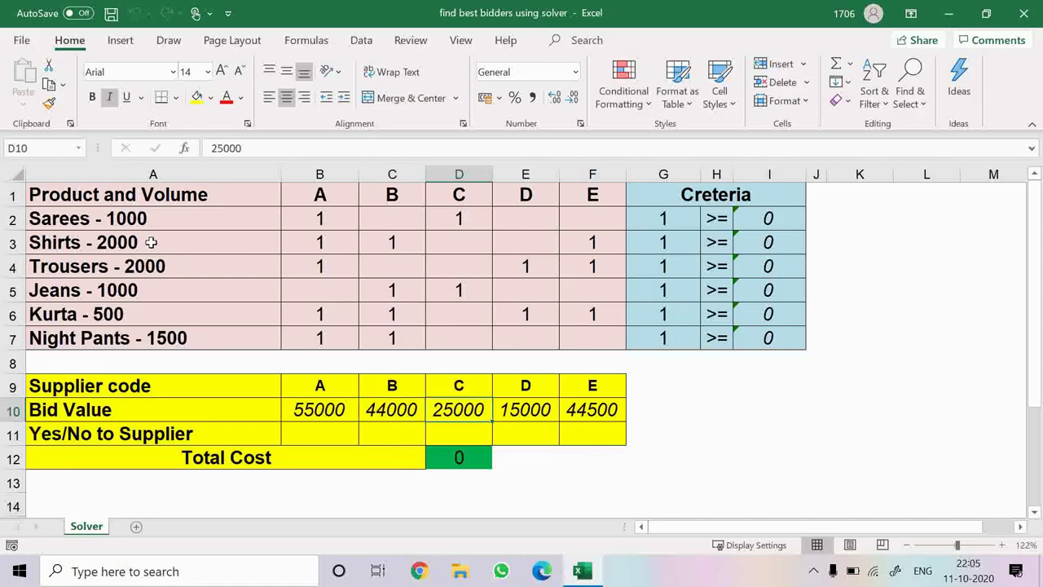
key("Right")
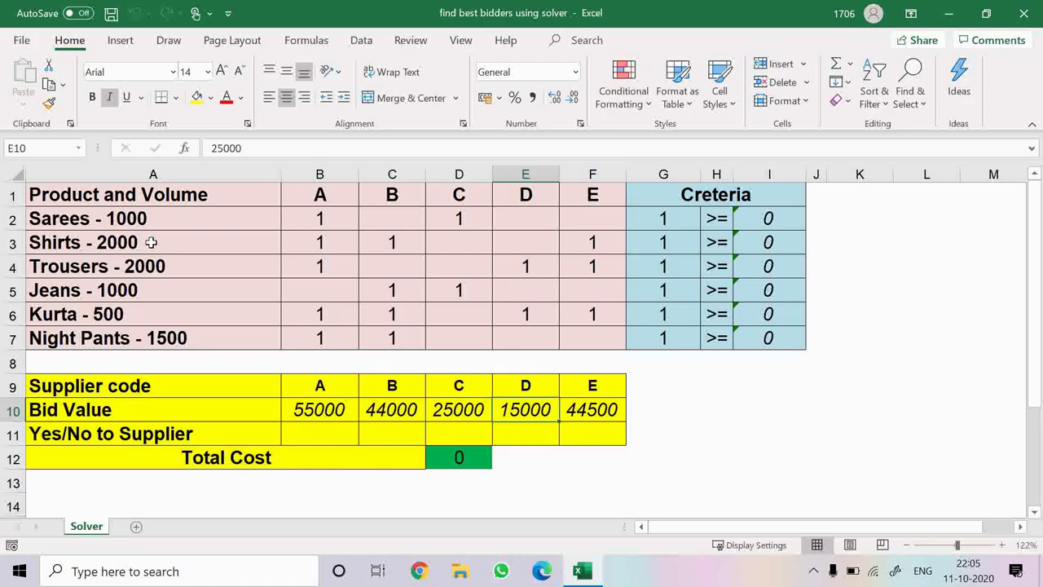
key("Right")
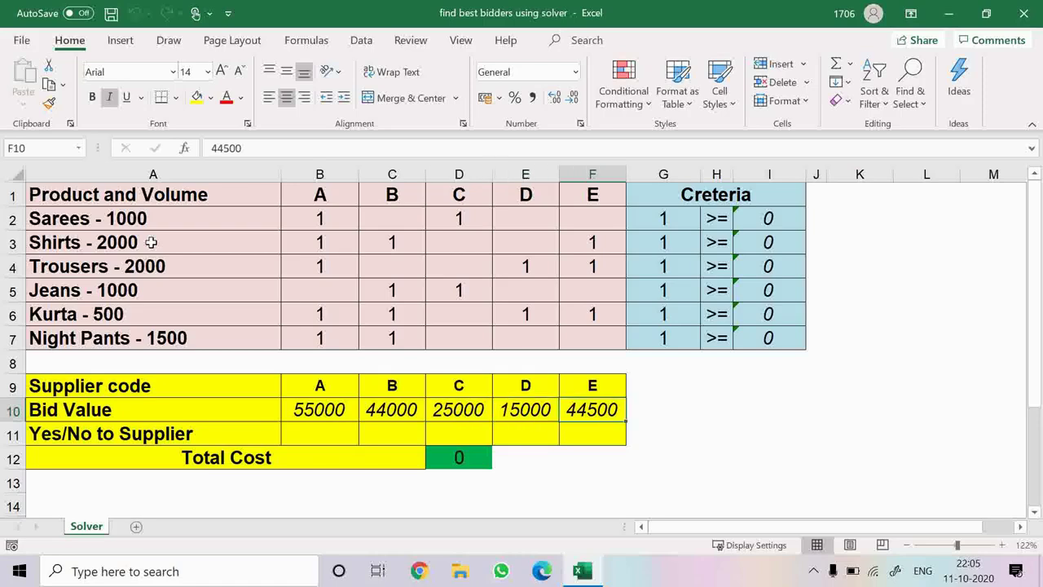
Step: Examine the products marked for supplier E and the suppliers marked in the Kurta row
key("Up")
key("Up")
key("Up")
key("Up")
key("Up")
key("Up")
key("Up")
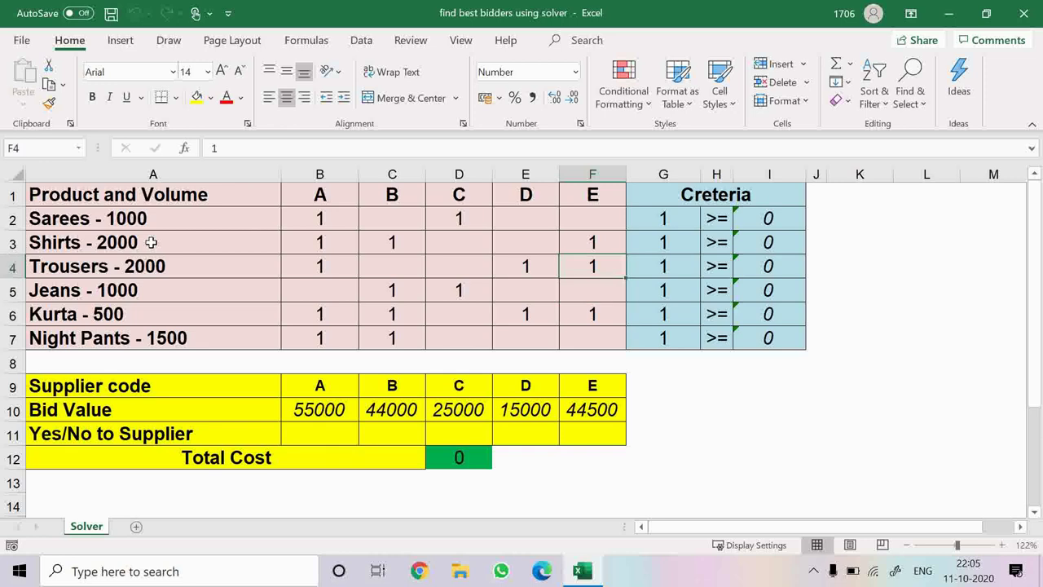
key("Down")
key("Down")
key("Down")
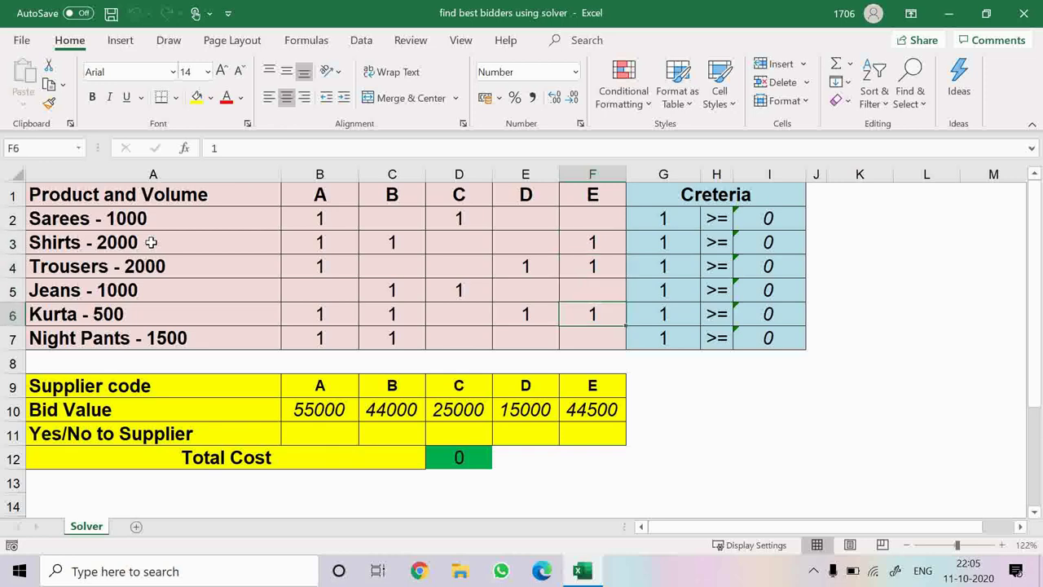
key("Left")
key("Left")
key("Left")
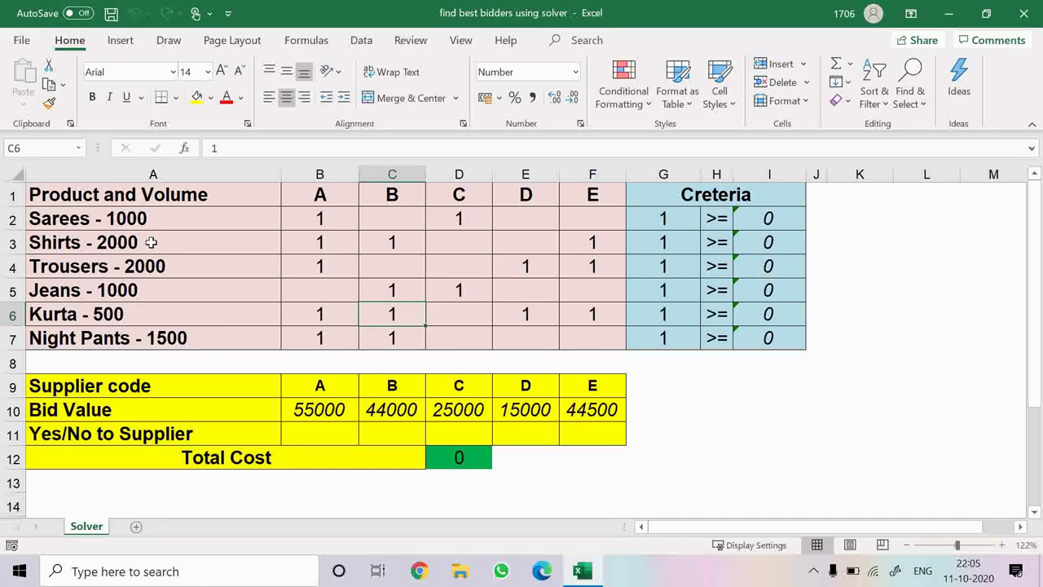
Step: Examine the Yes/No to Supplier cells in row 11 for suppliers A to E
key("Down")
key("Down")
key("Down")
key("Down")
key("Down")
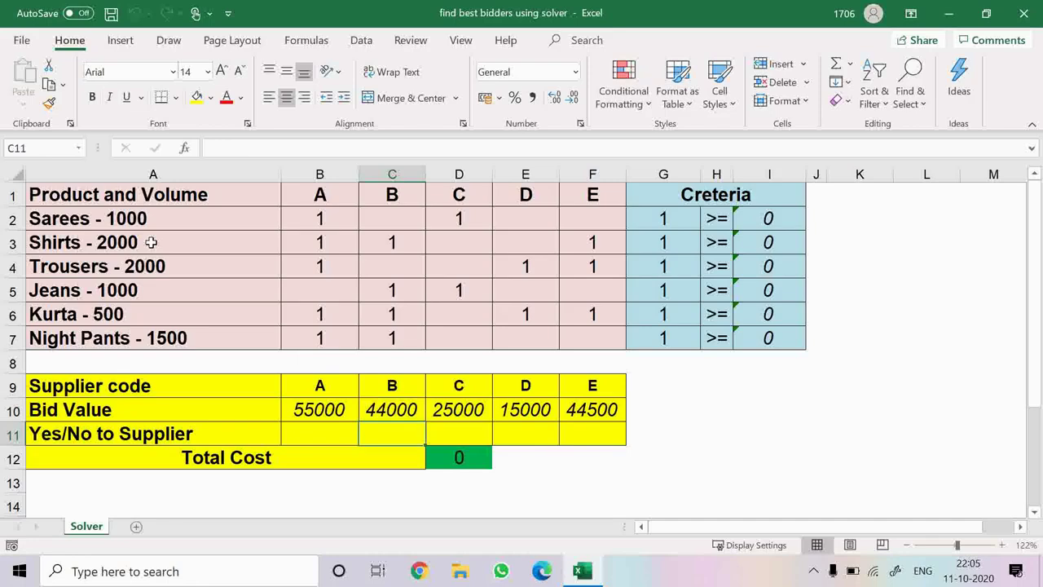
key("Left")
key("Left")
key("Right")
key("Right")
key("Right")
key("Right")
key("Right")
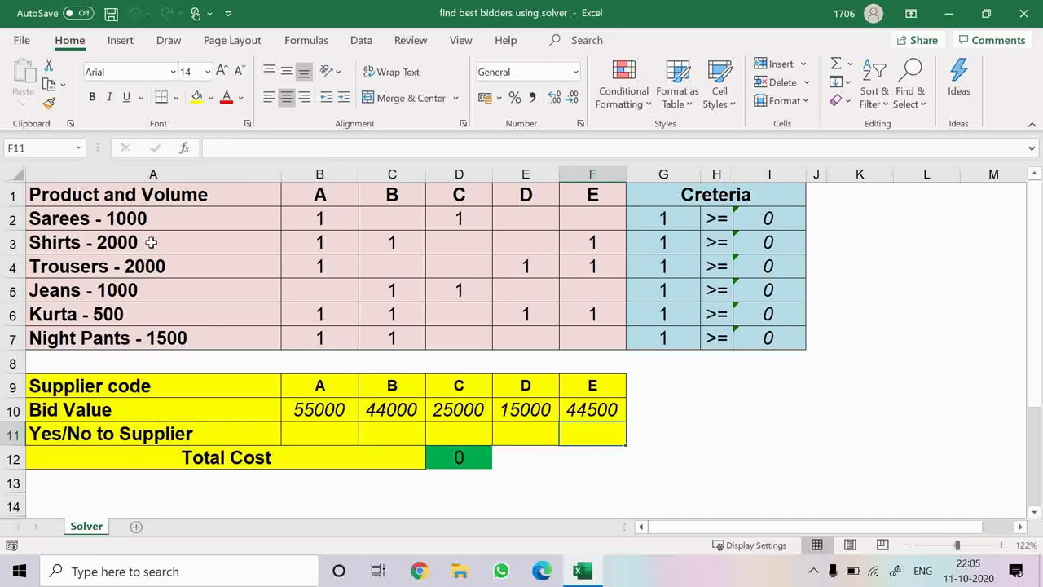
Step: Recheck the product marks in the columns of suppliers B and C against the supplier table below
key("Up")
key("Up")
key("Up")
key("Up")
key("Up")
key("Up")
key("Up")
key("Up")
key("Left")
key("Left")
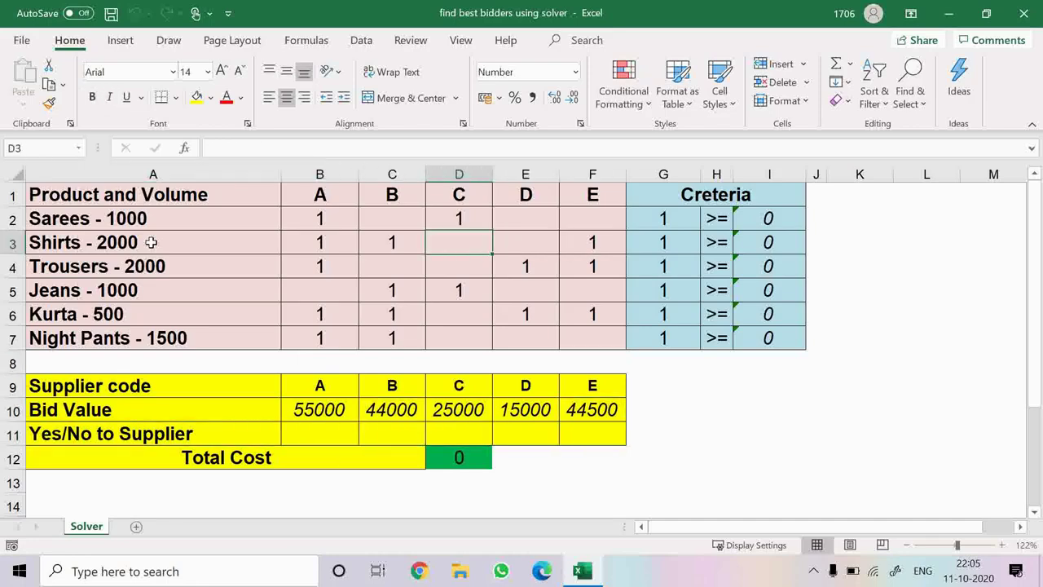
key("Down")
key("Down")
key("Left")
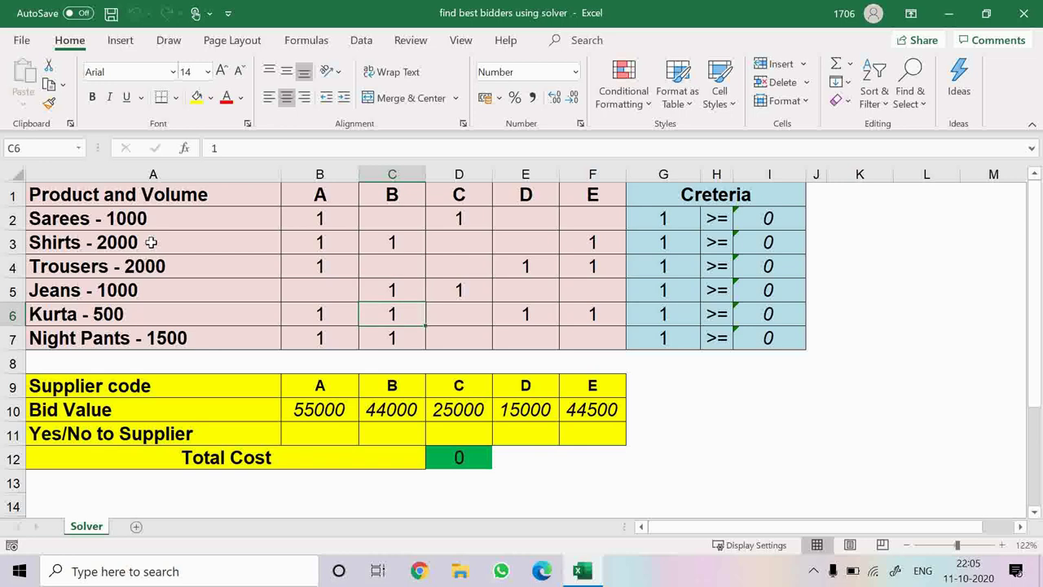
key("Left")
key("Right")
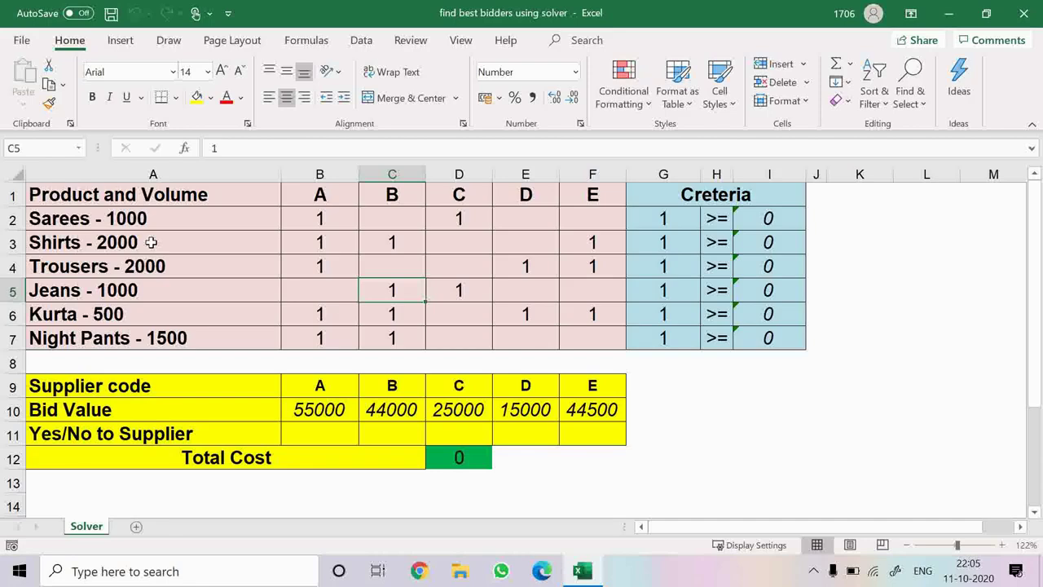
key("Down")
key("Down")
key("Down")
key("Down")
key("Down")
key("Down")
key("Down")
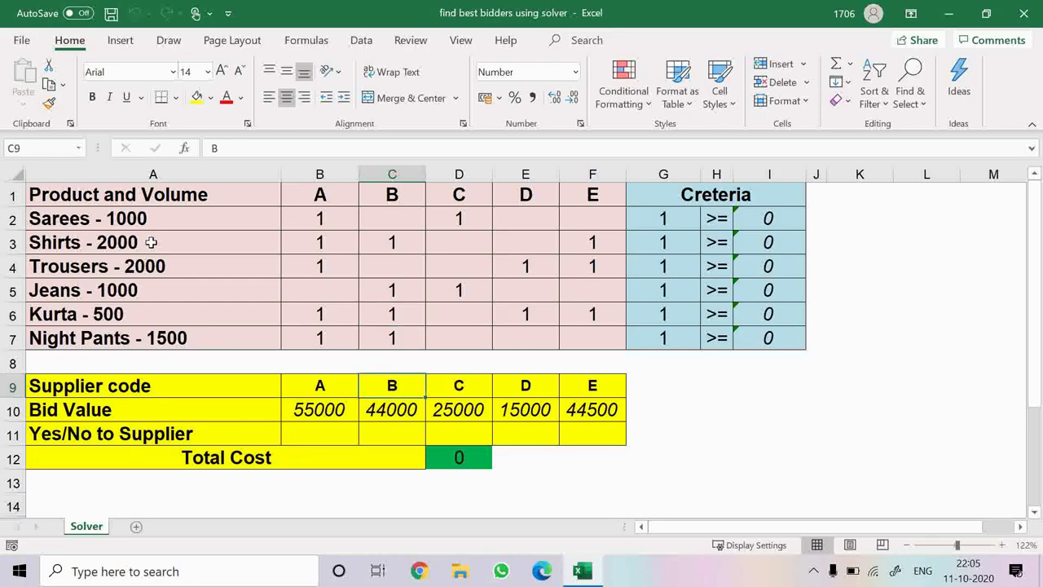
Step: Examine the Total Cost formula in D12 and the suppliers' bid values across row 10
key("Right")
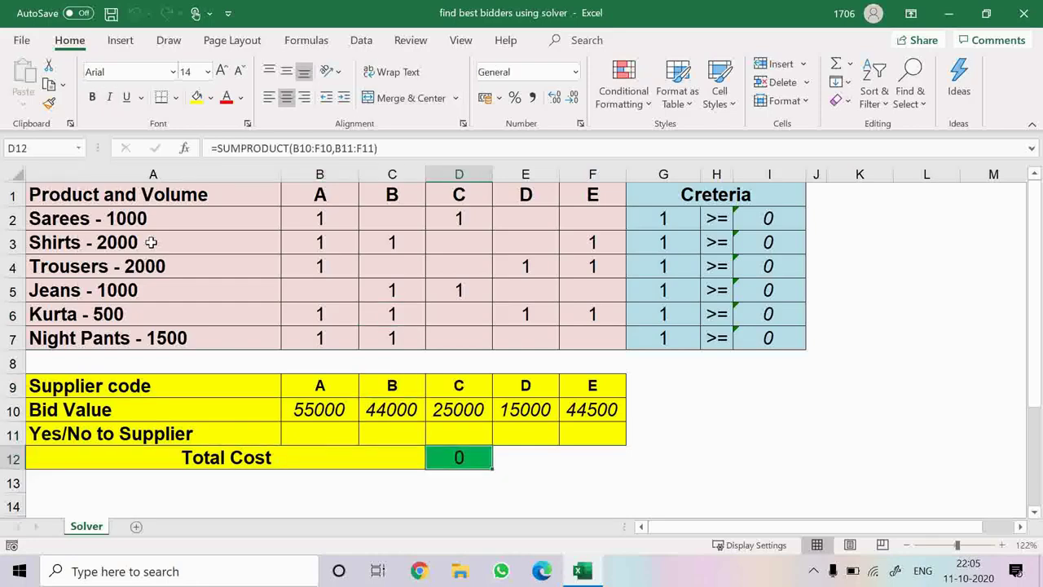
key("Left")
key("Right")
key("Up")
key("Up")
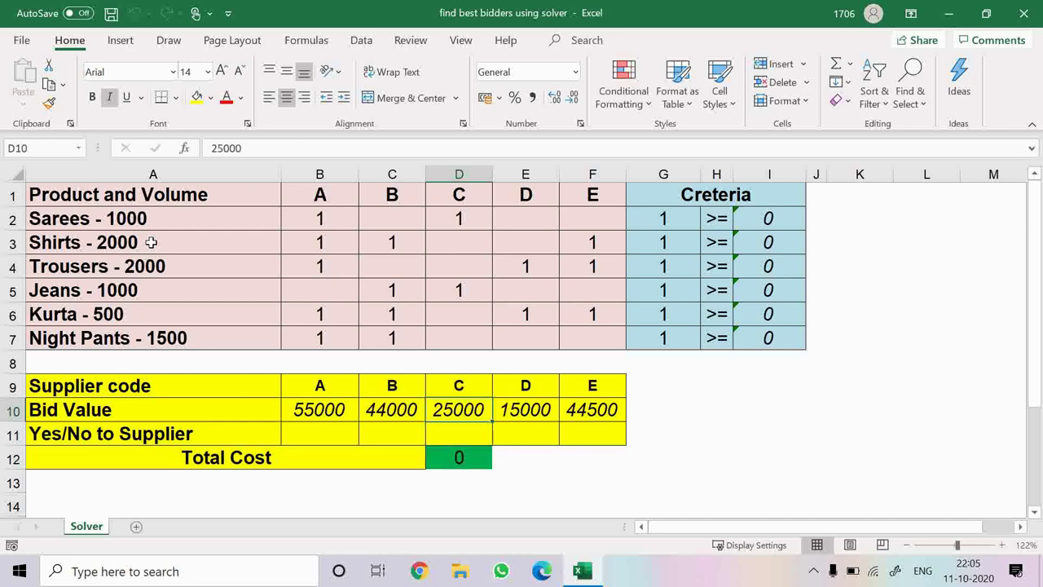
key("Left")
key("Left")
key("Right")
key("Right")
key("Right")
key("Right")
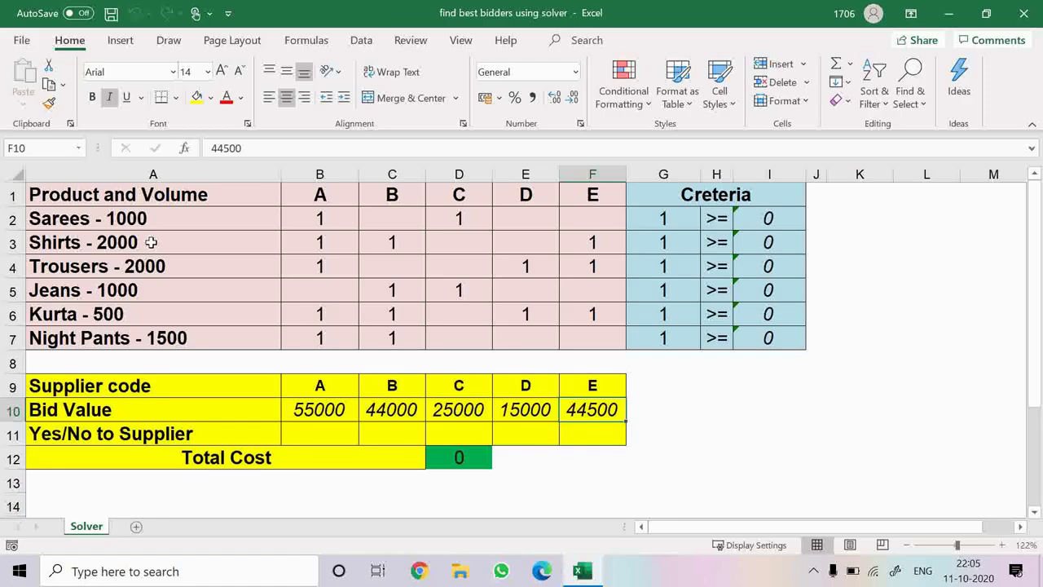
Step: Examine supplier E's product column and highlight the full product list in A2:A7
key("Up")
key("Up")
key("Up")
key("Up")
key("Up")
key("Up")
key("Up")
key("Up")
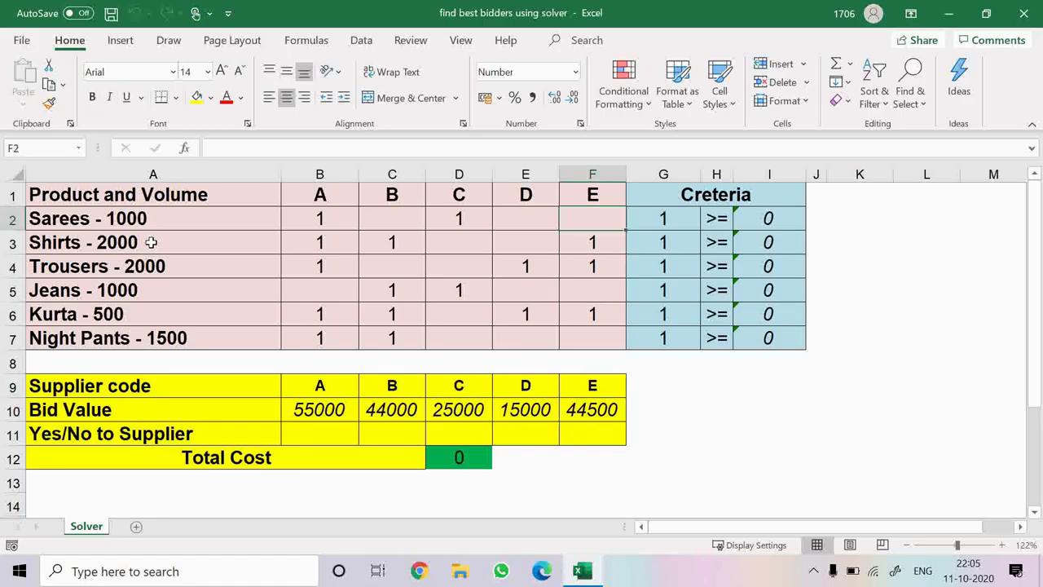
key("Left")
key("Left")
key("Left")
key("Left")
key("Left")
key("shift+Down")
key("shift+Down")
key("shift+Down")
key("shift+Down")
key("shift+Down")
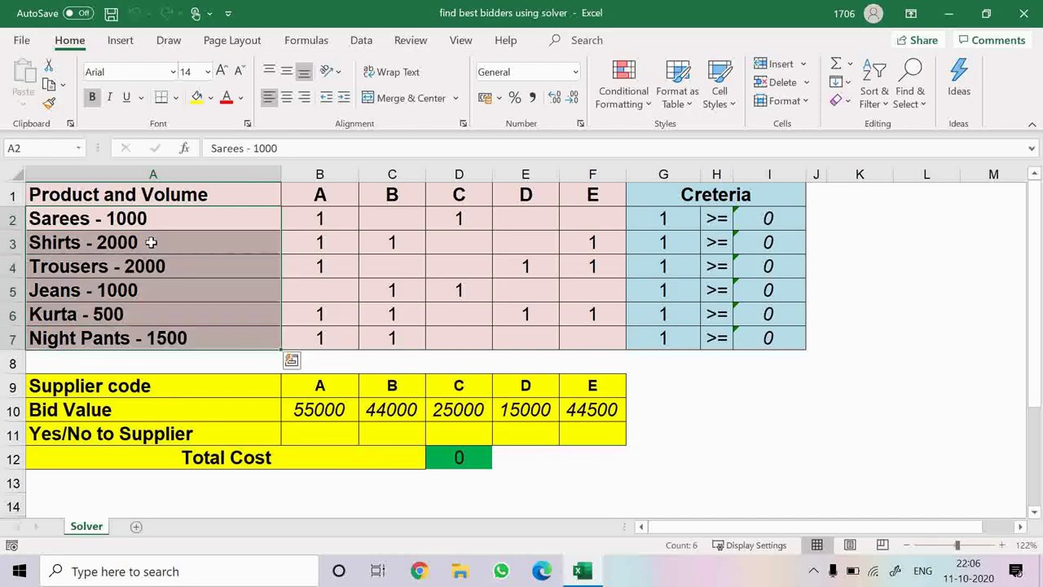
Step: Enter 1 in supplier A's Yes/No to Supplier cell, B11
key("Down")
key("Down")
key("Down")
key("Down")
key("Down")
key("Down")
key("Down")
key("Down")
key("Down")
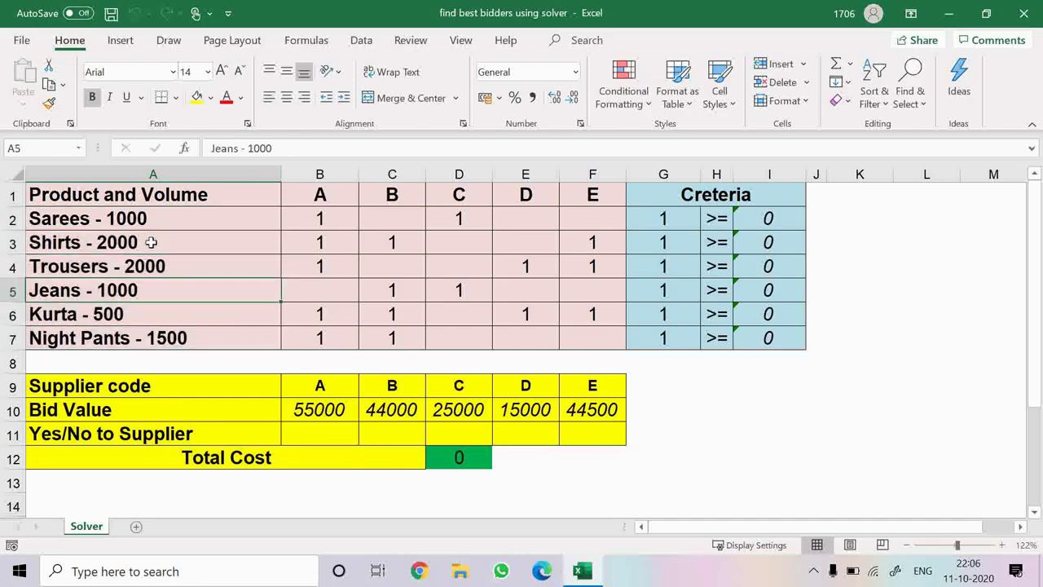
key("Right")
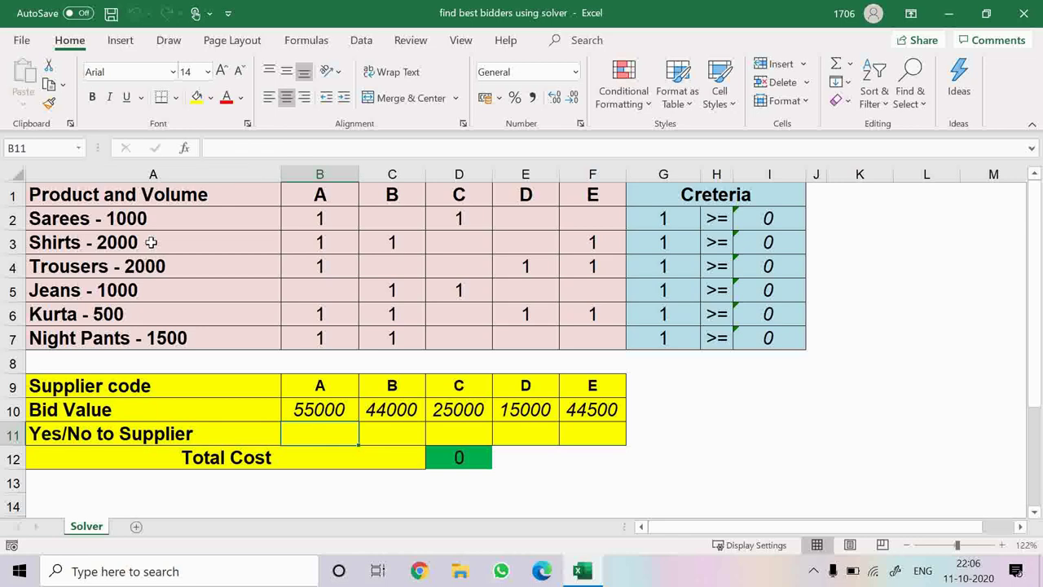
key("Left")
key("Right")
type("1")
key("Right")
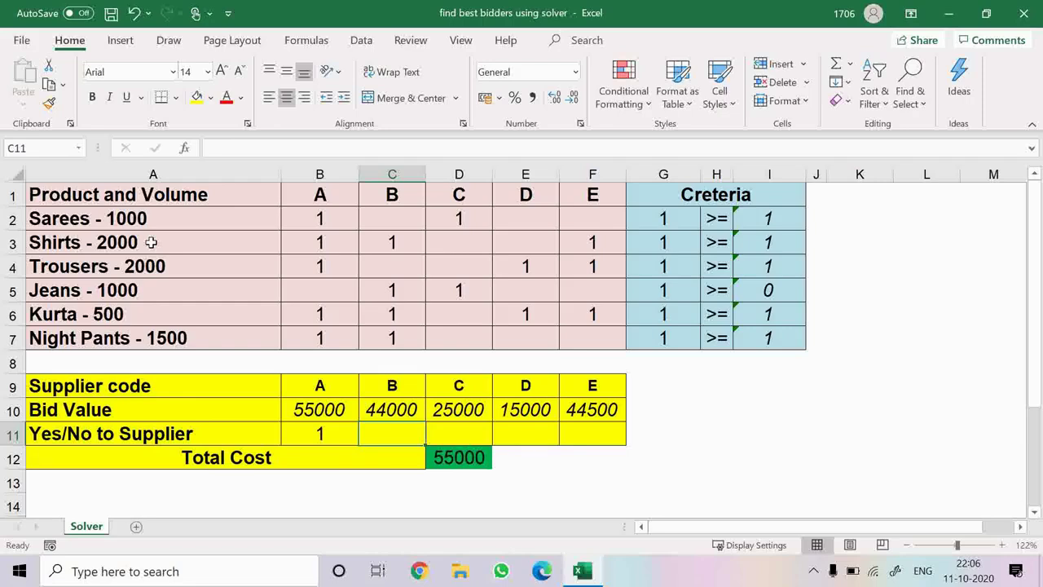
Step: Examine the criteria results in column I from the Sarees row down to the Jeans row
key("Right")
key("Right")
key("Right")
key("Right")
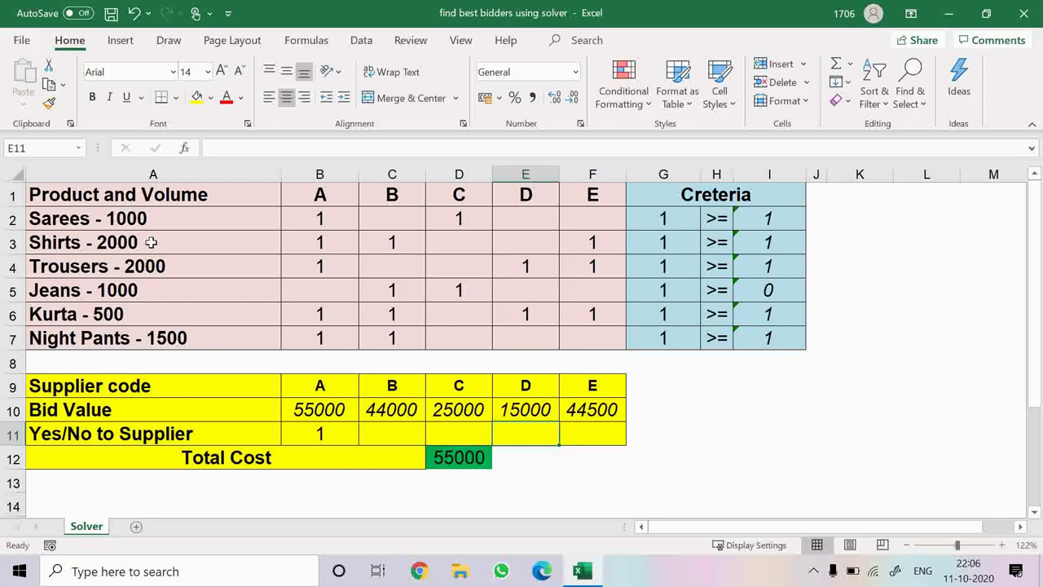
key("Up")
key("Up")
key("Up")
key("Up")
key("Up")
key("Up")
key("Up")
key("Up")
key("Up")
key("Up")
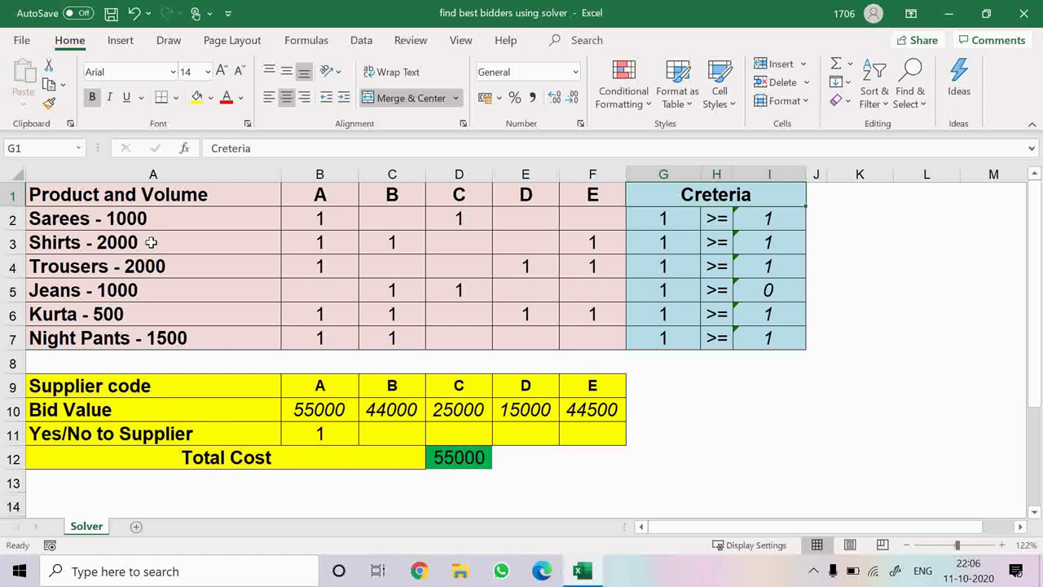
key("Down")
key("Right")
key("Right")
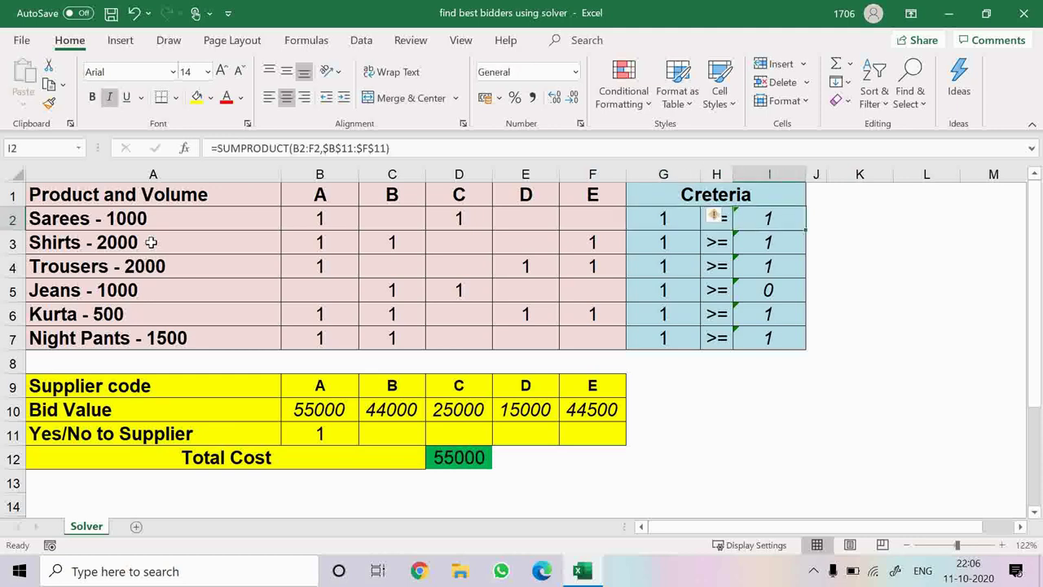
key("Down")
key("Down")
key("Down")
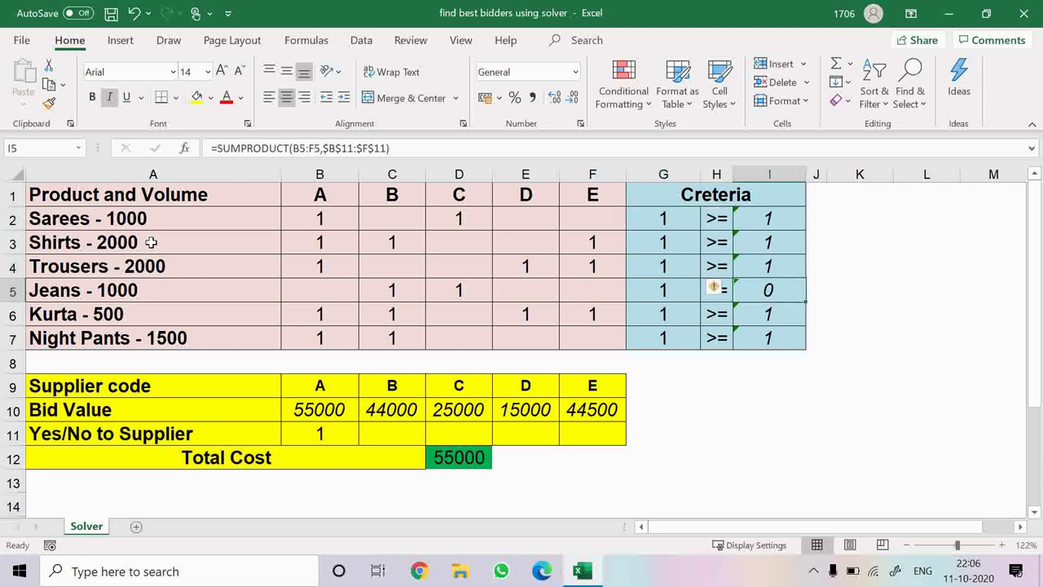
Step: Trace the Jeans row across the supplier columns to compare supplier A's mark with the criteria result
key("Left")
key("Left")
key("Left")
key("Left")
key("Left")
key("Left")
key("Left")
key("Left")
key("Right")
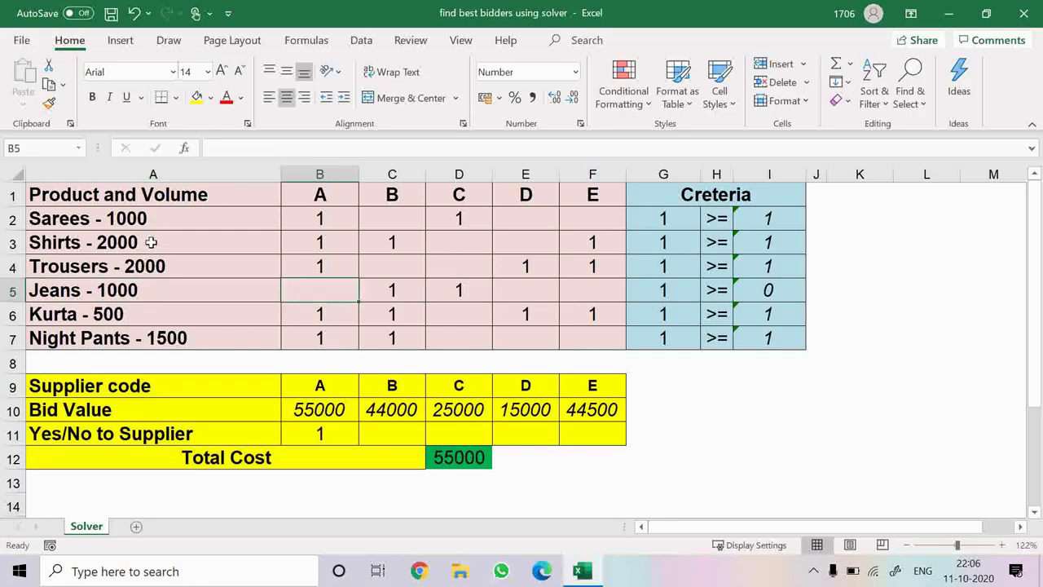
key("Right")
key("Right")
key("Right")
key("Right")
key("Right")
key("Right")
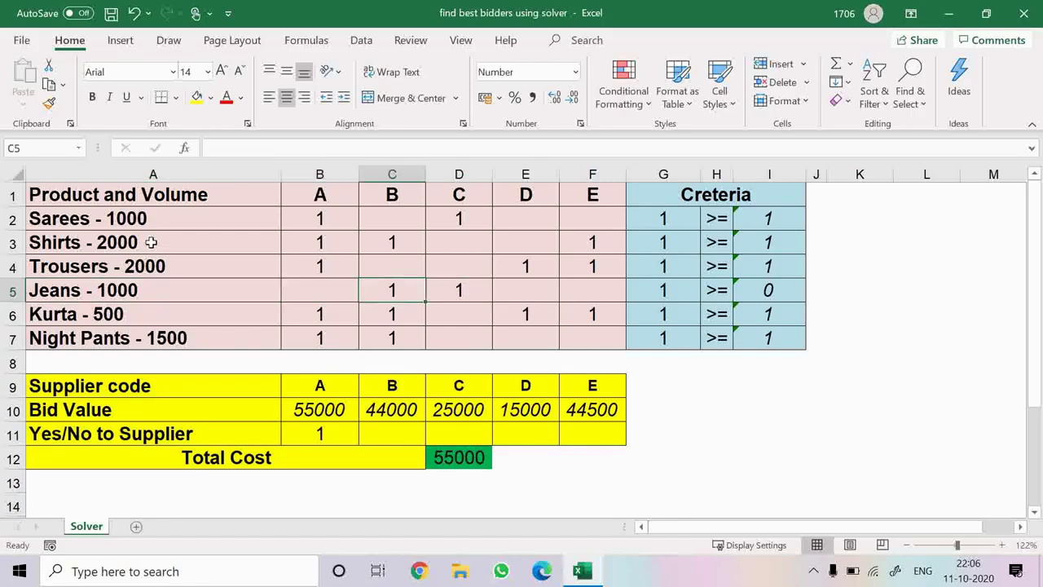
key("Right")
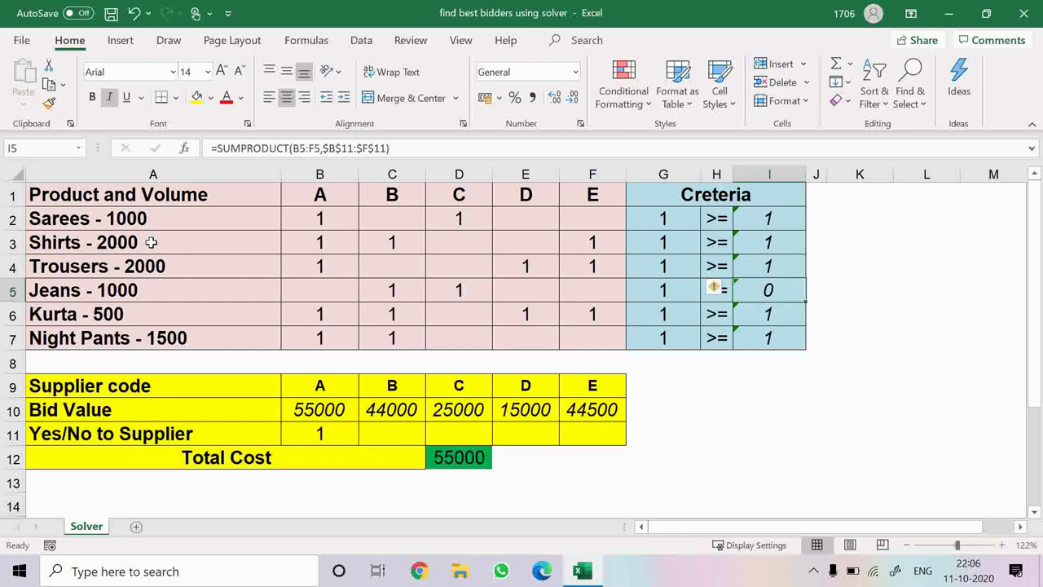
Step: Inspect the SUMPRODUCT formulas behind the Sarees and Jeans criteria results in I2 and I5
key("Up")
key("Up")
key("Up")
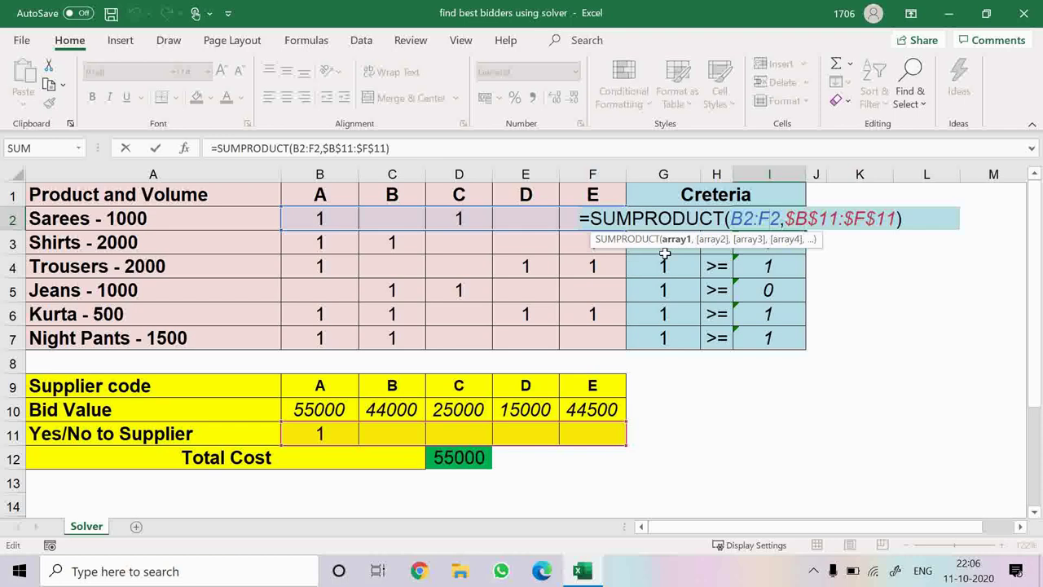
key("Escape")
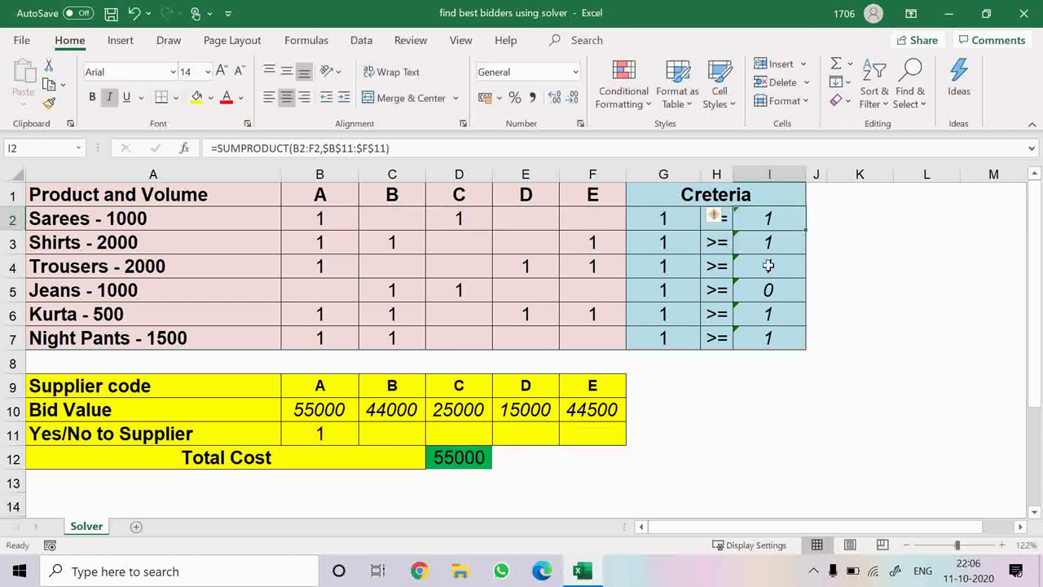
double_click(771, 291)
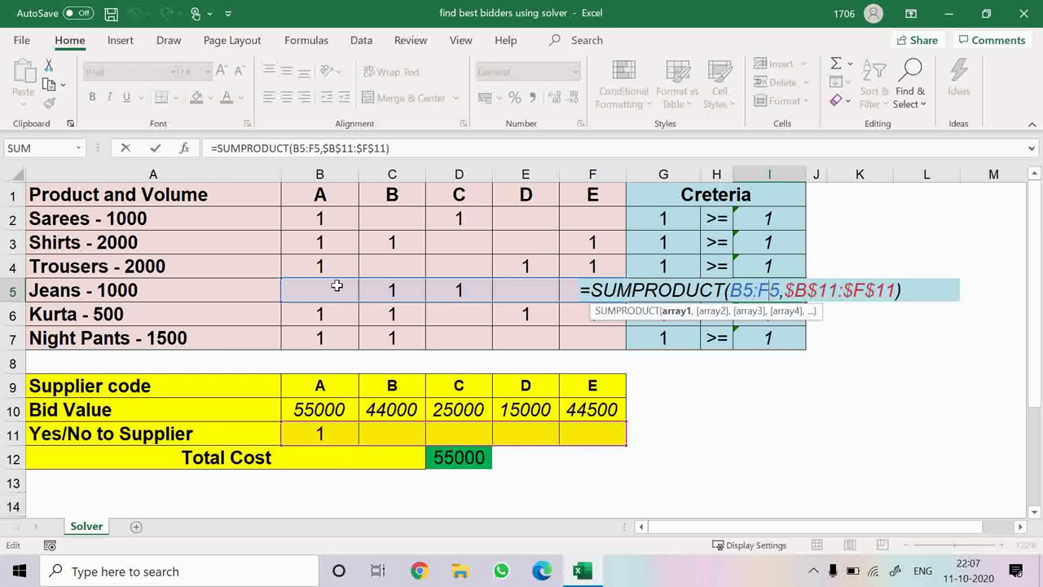
key("Return")
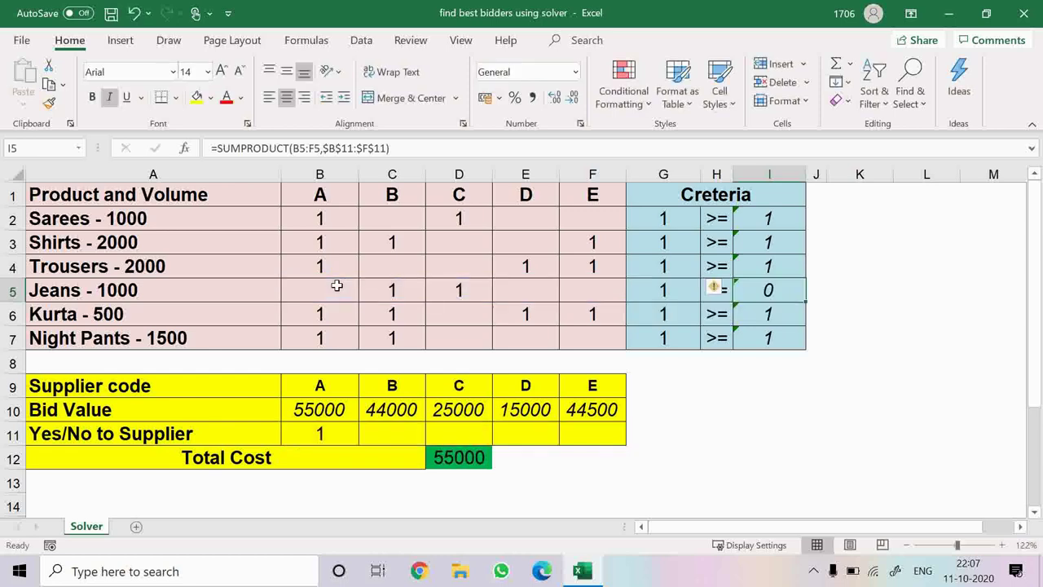
Step: Set the Yes/No to Supplier values to 0 for supplier A and 1 for supplier B
left_click(329, 435)
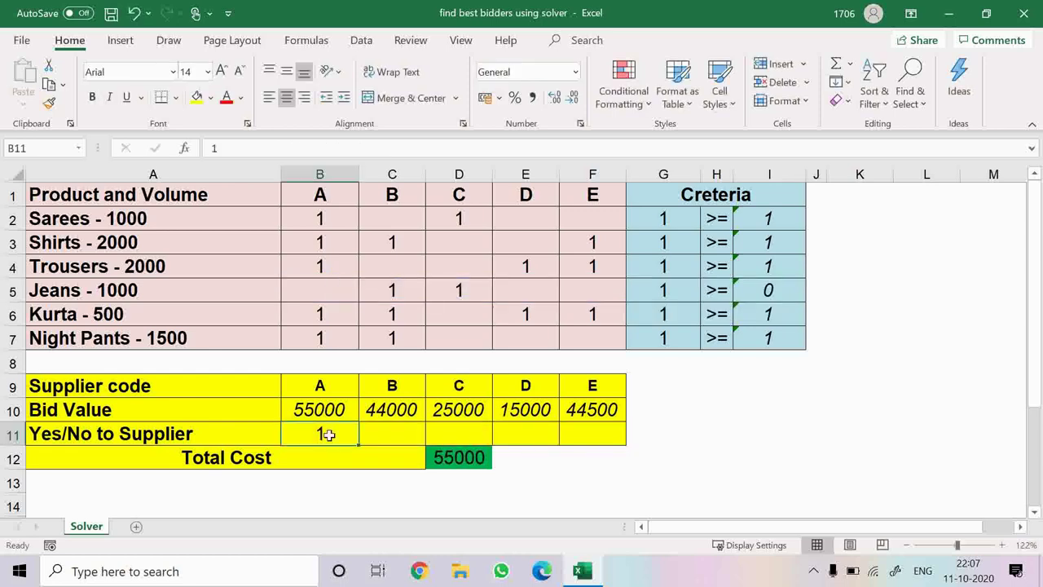
type("0")
key("Tab")
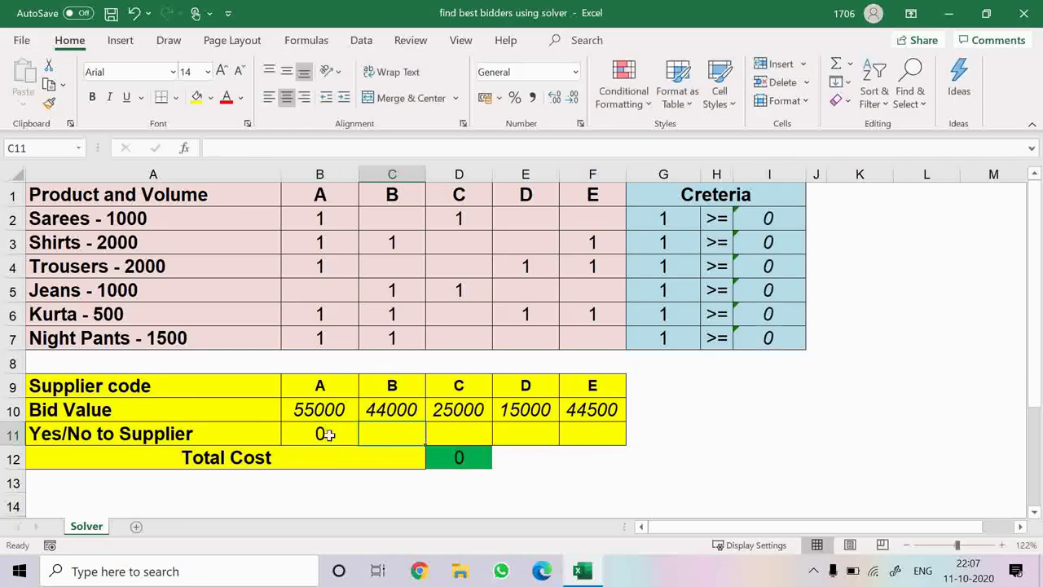
type("1")
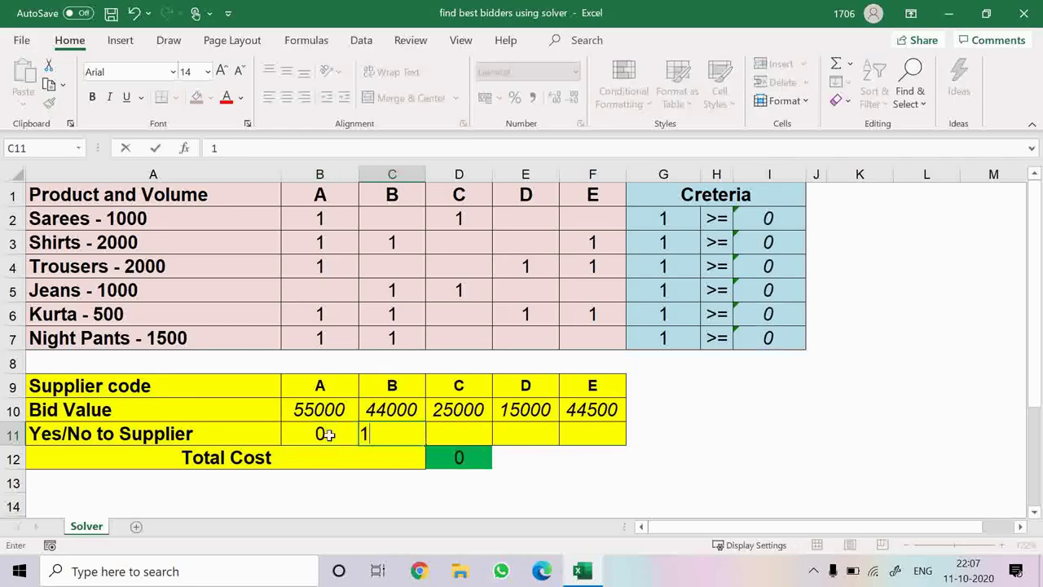
key("Tab")
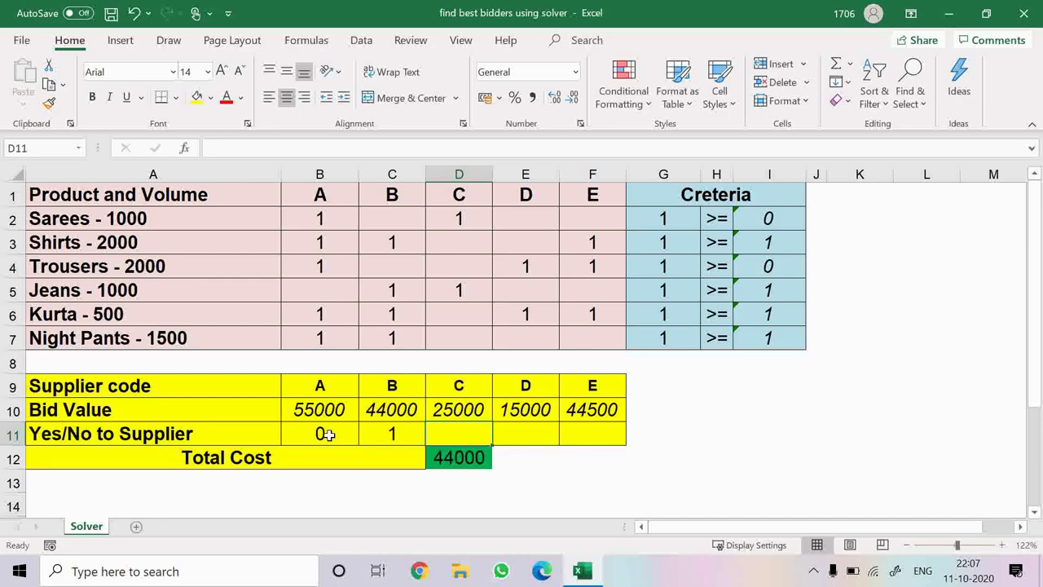
key("Left")
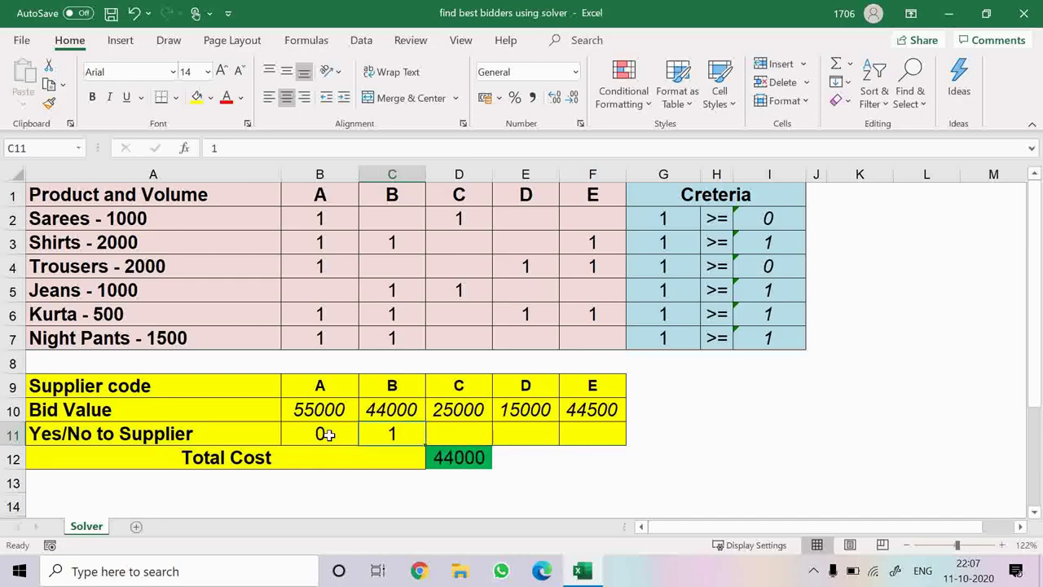
Step: Compare supplier B's Sarees and Trousers cells with the criteria results in I2 and I4
left_click(398, 256)
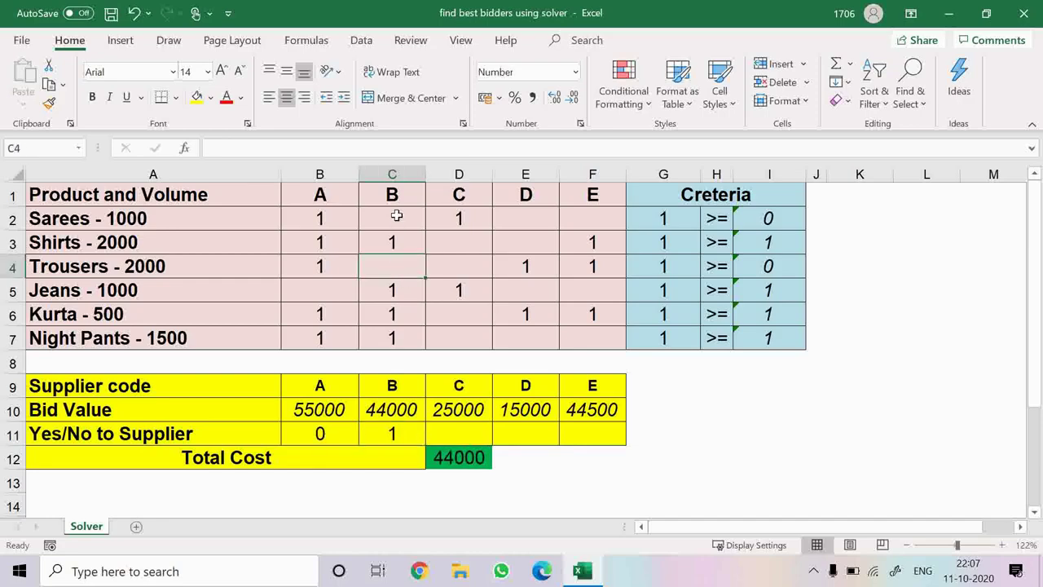
left_click(397, 217)
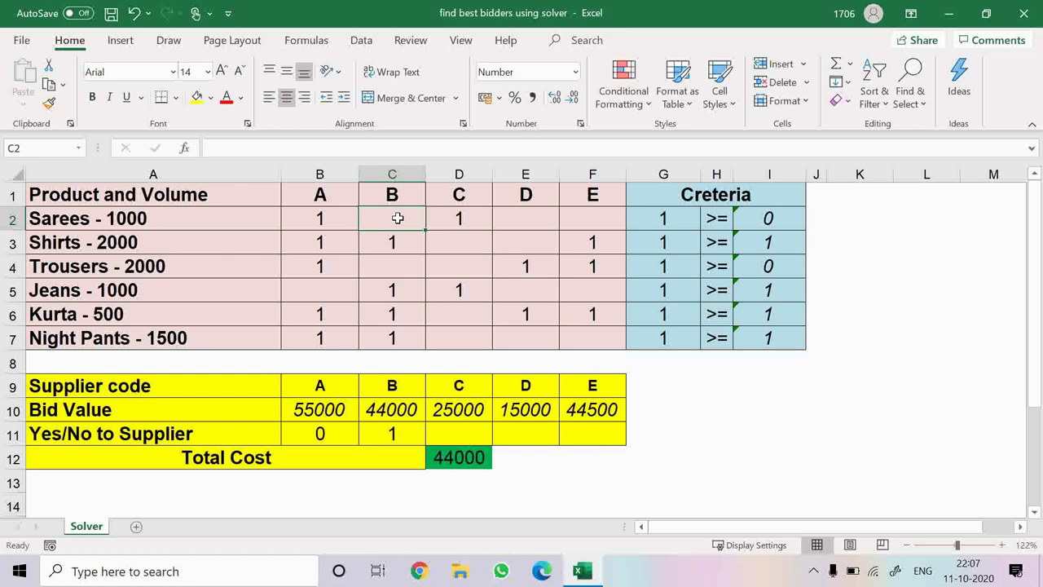
left_click(392, 196)
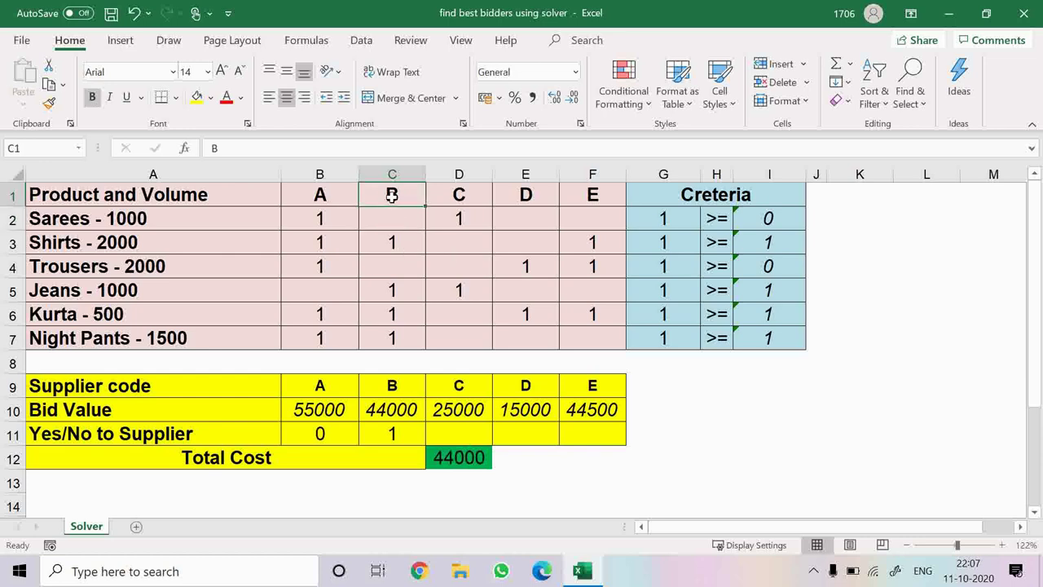
left_click(768, 218)
left_click(770, 266)
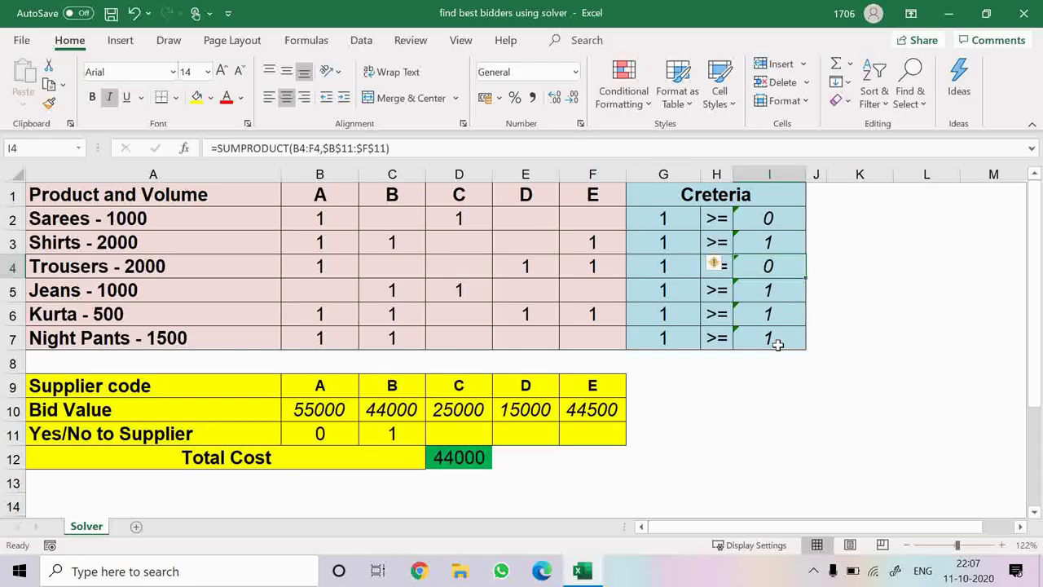
Step: Inspect the SUMPRODUCT formula in Total Cost cell D12 in relation to supplier B's Yes/No value
left_click(408, 432)
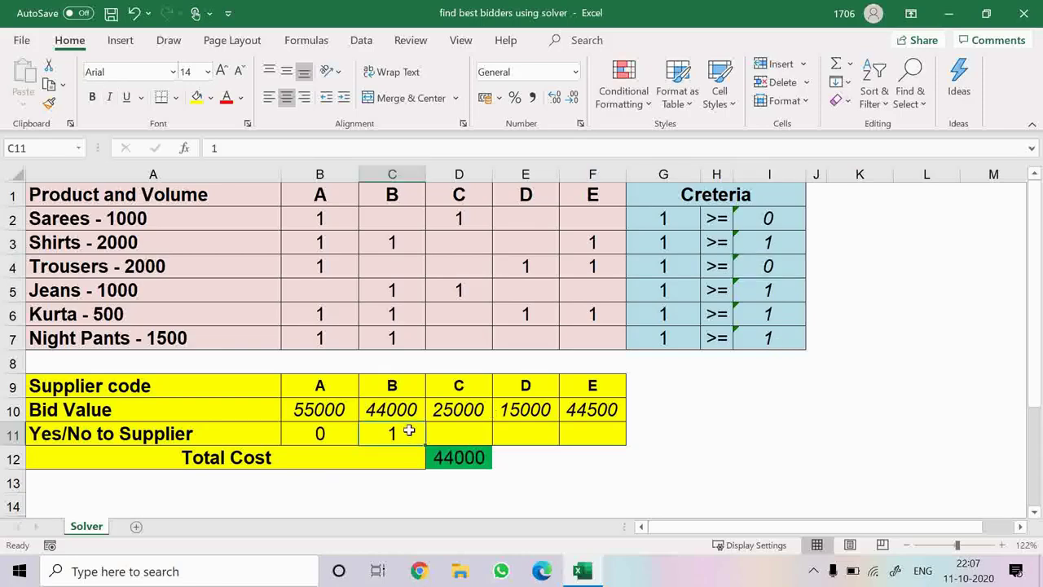
left_click(455, 457)
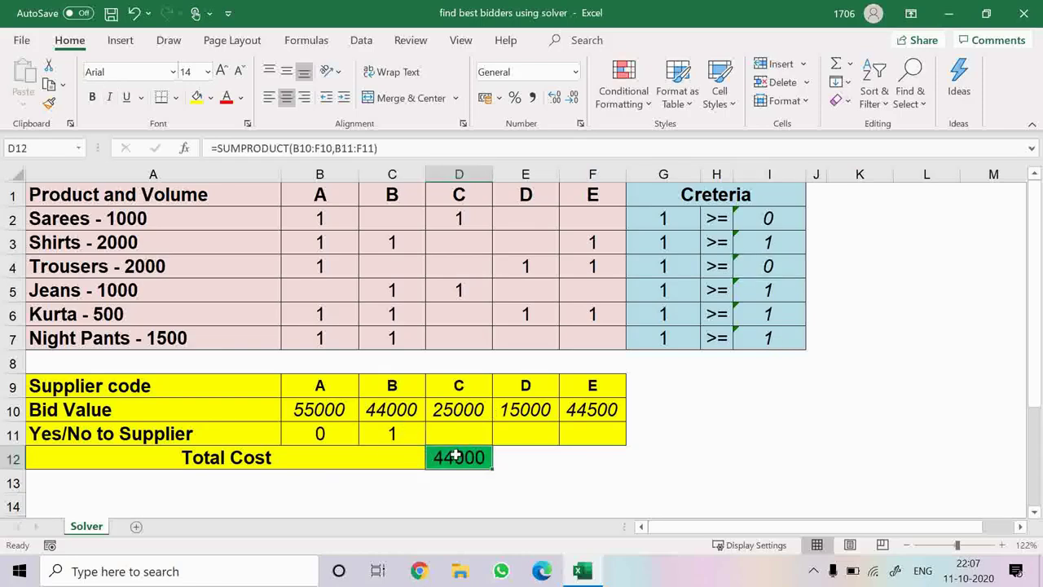
left_click(401, 434)
left_click(452, 457)
double_click(467, 458)
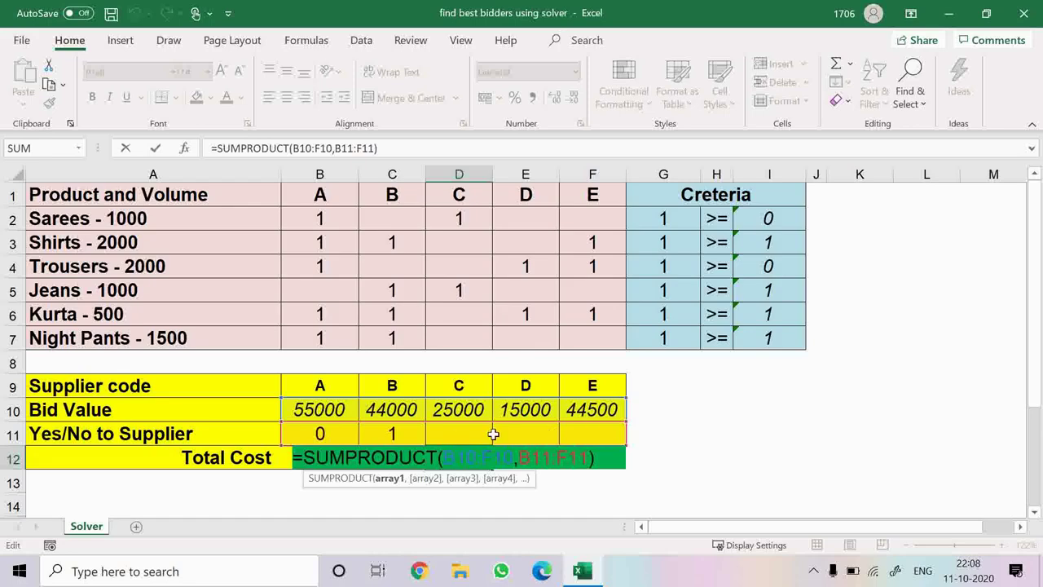
key("ctrl+Return")
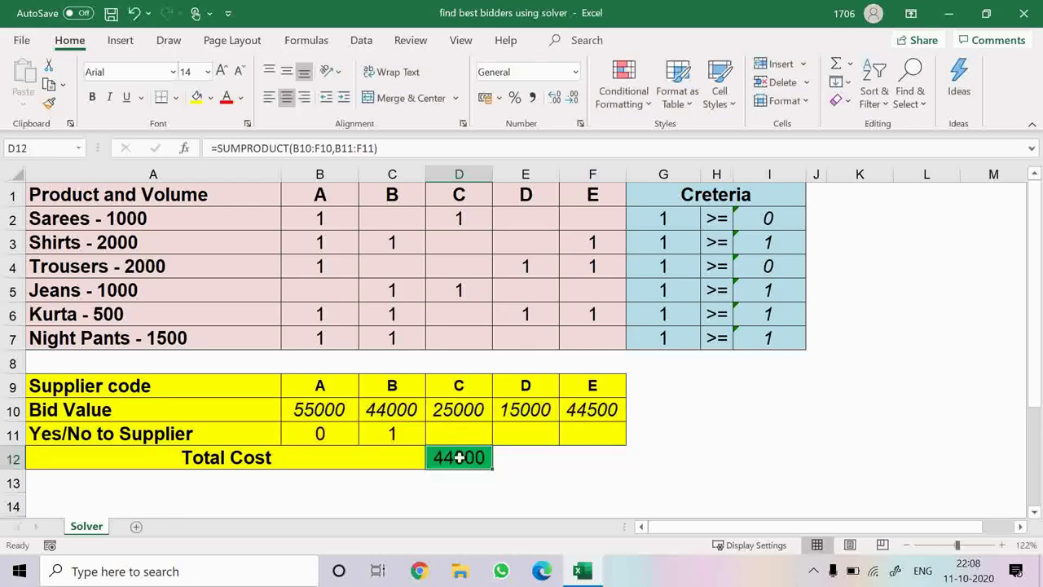
Step: Set supplier A's Yes/No to Supplier value to 1 and highlight the bid values of suppliers A and B
left_click(335, 427)
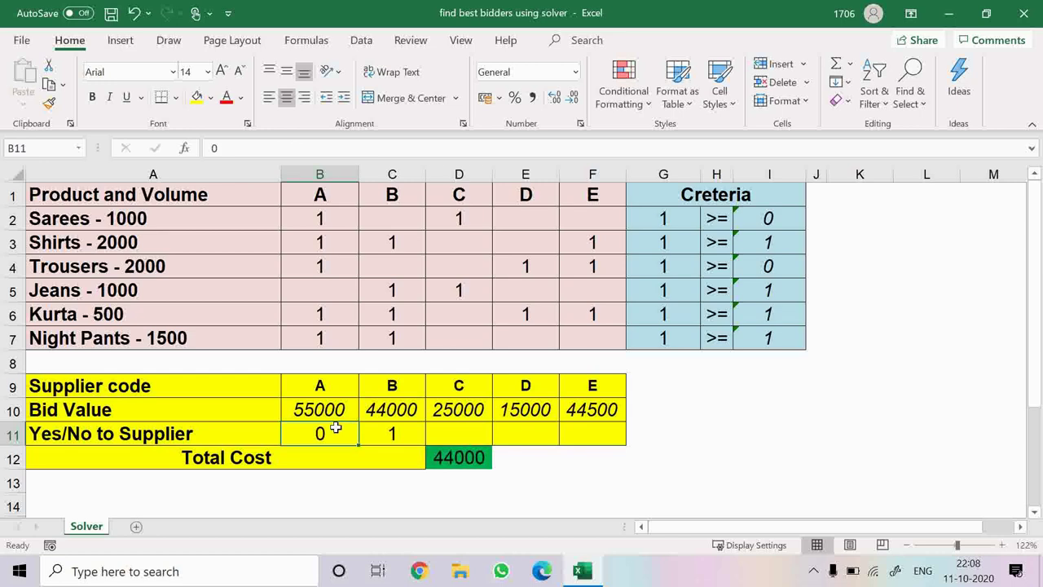
type("1")
key("Tab")
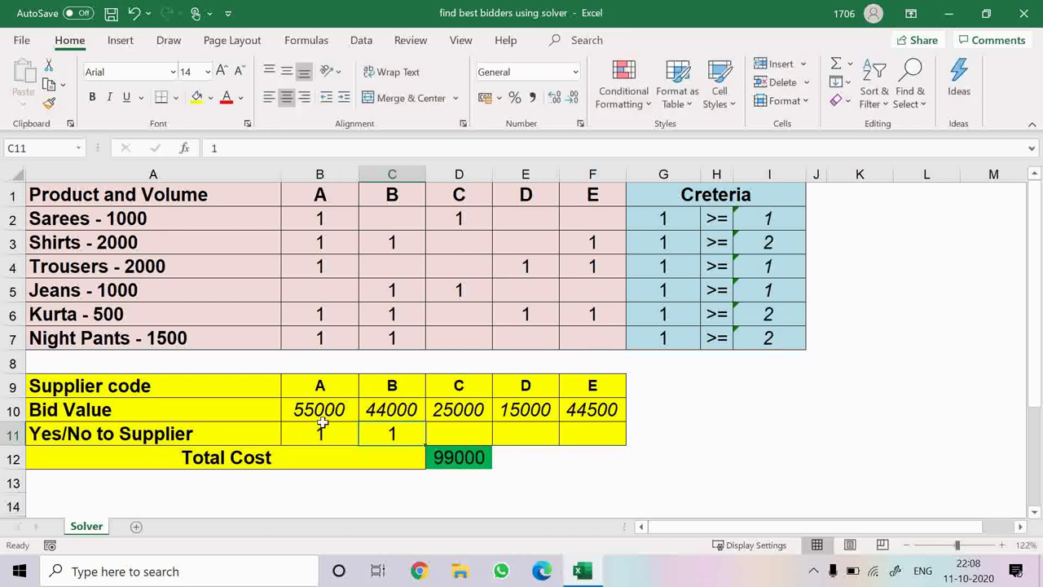
left_click_drag(320, 409, 376, 410)
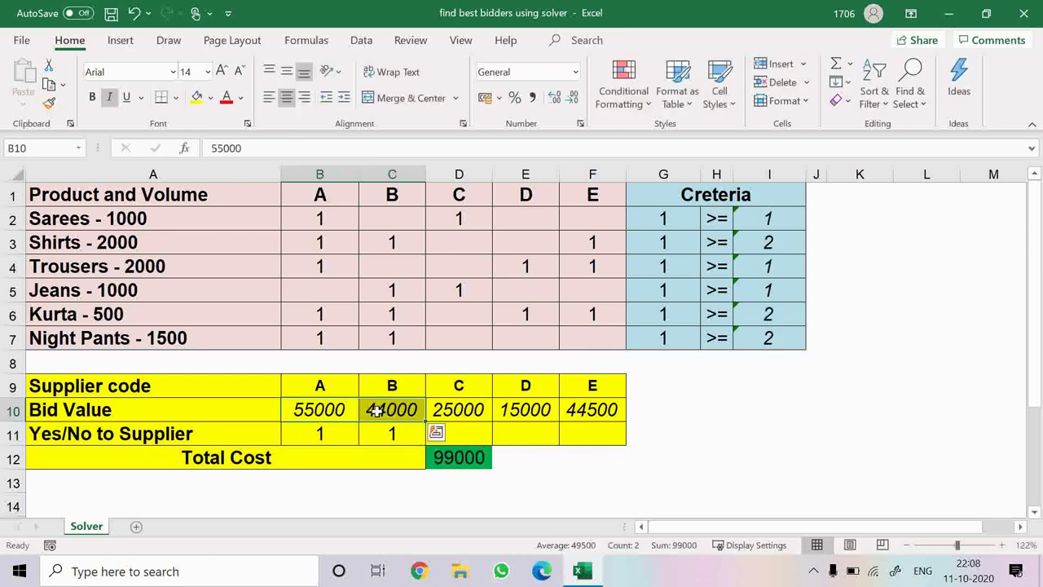
Step: Examine the Total Cost formula in D12 against the bid values and Yes/No cells of suppliers C to E
left_click_drag(466, 409, 578, 410)
left_click_drag(462, 435, 573, 429)
left_click(474, 457)
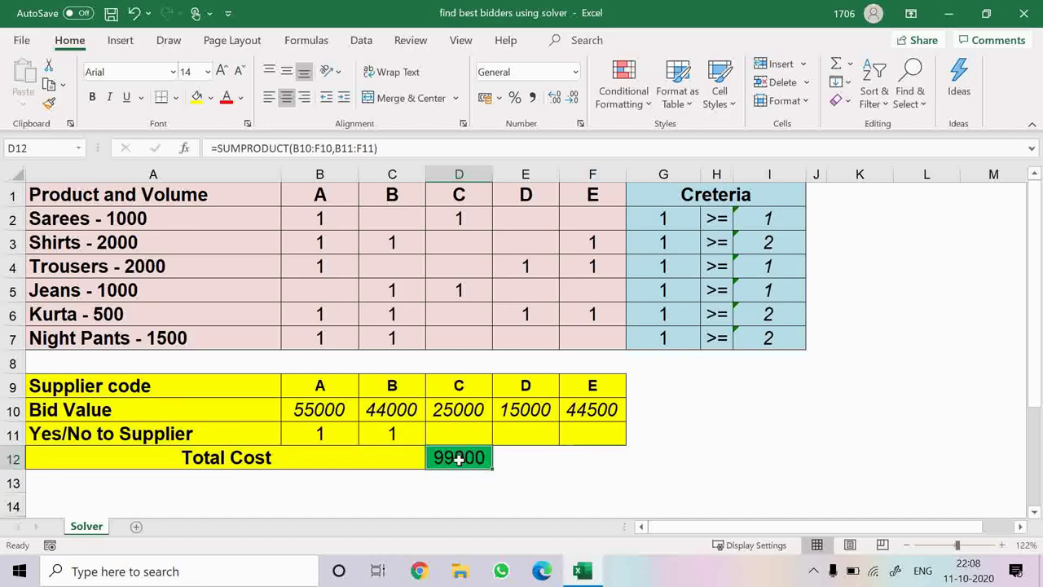
double_click(459, 458)
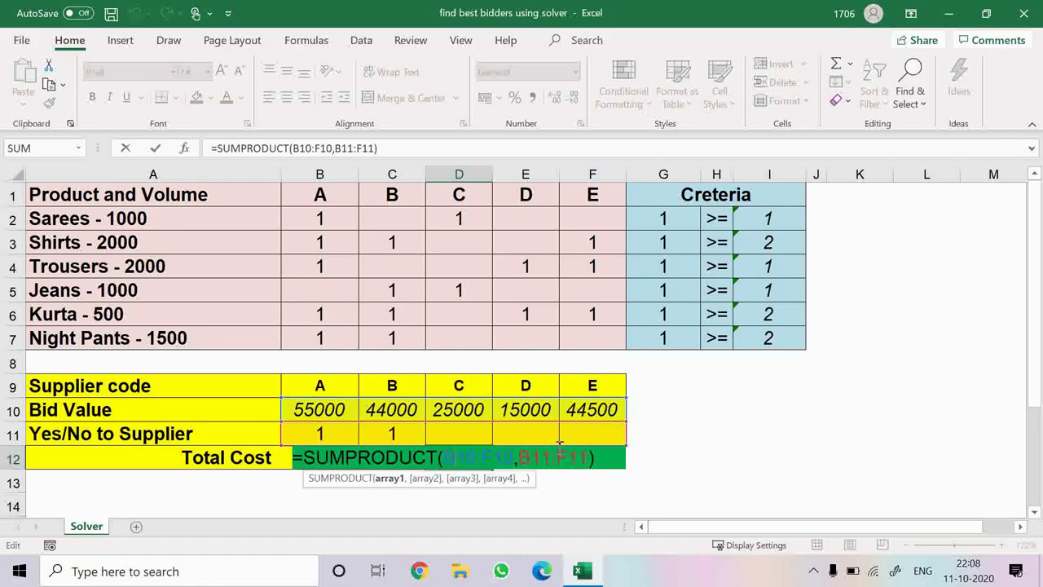
key("ctrl+Return")
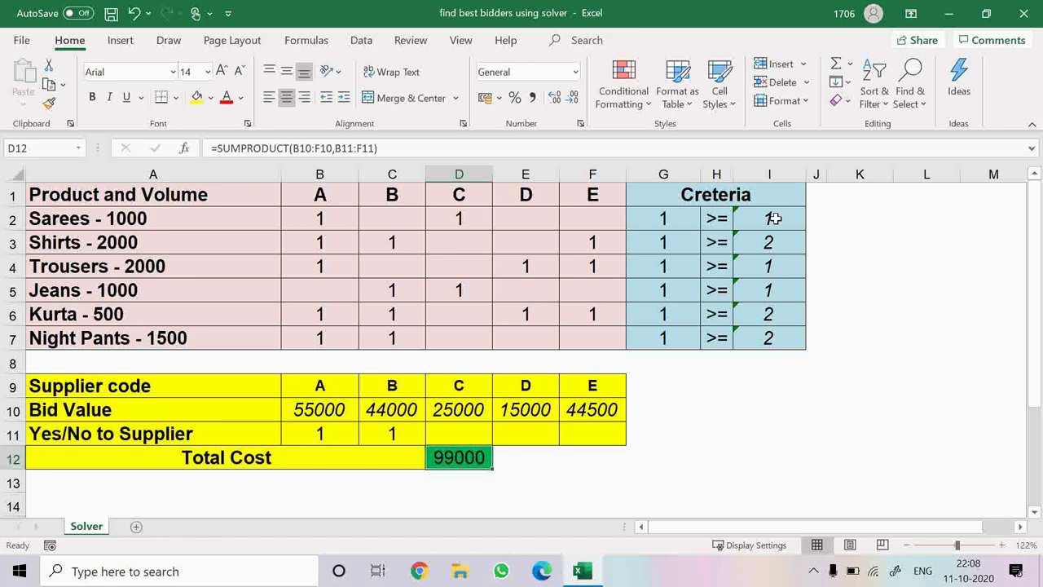
Step: Inspect the SUMPRODUCT formulas in criteria cells I2 and I3 and highlight the criteria results I2:I7
left_click(774, 218)
double_click(775, 219)
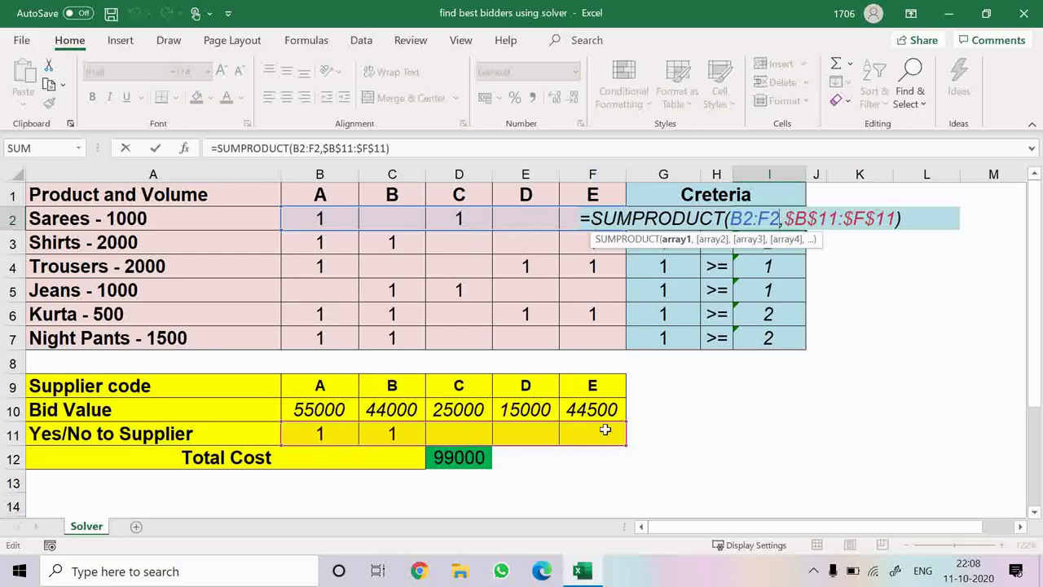
key("ctrl+Return")
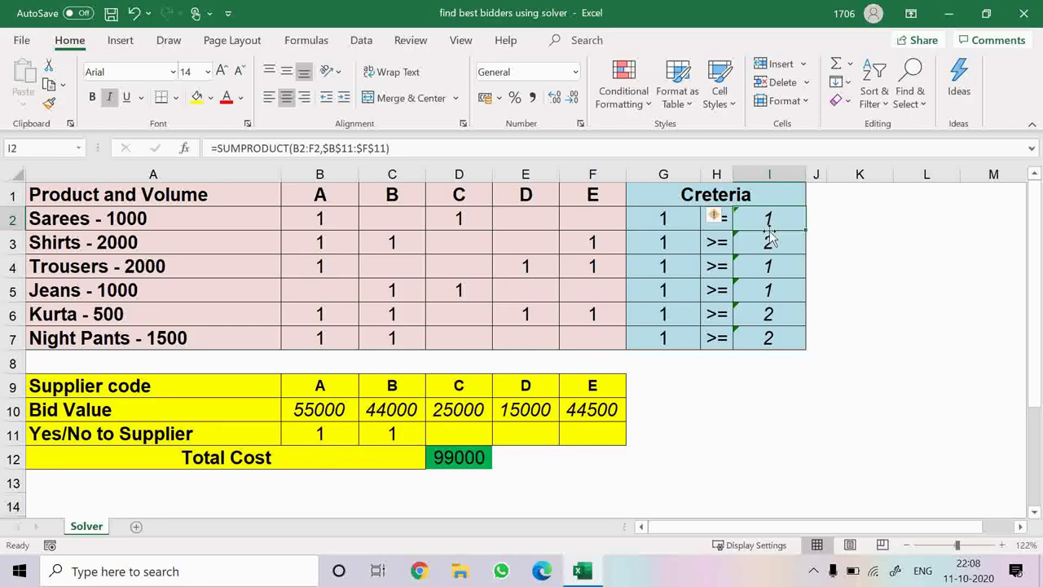
double_click(767, 242)
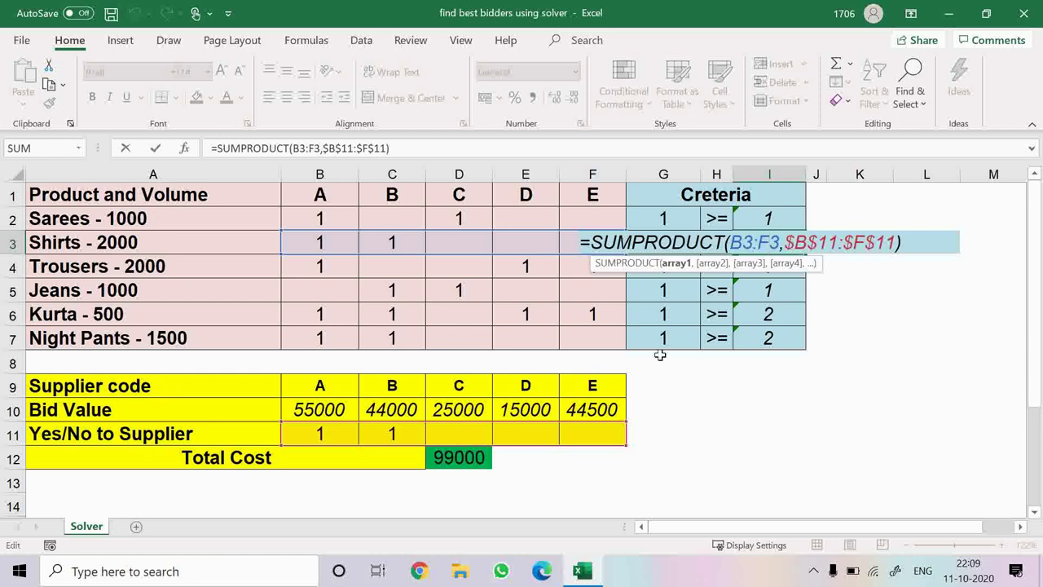
key("Escape")
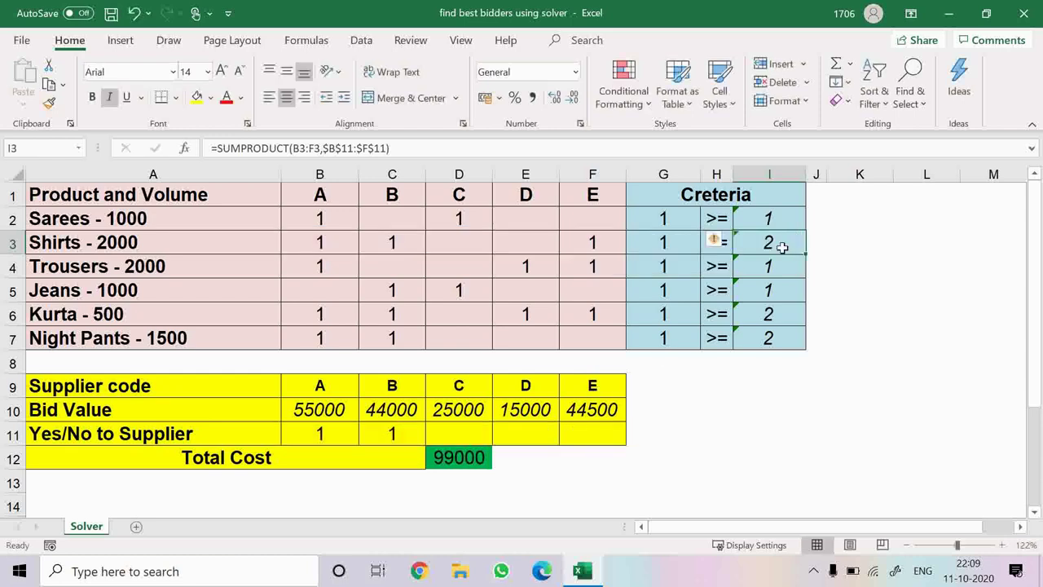
left_click(770, 219)
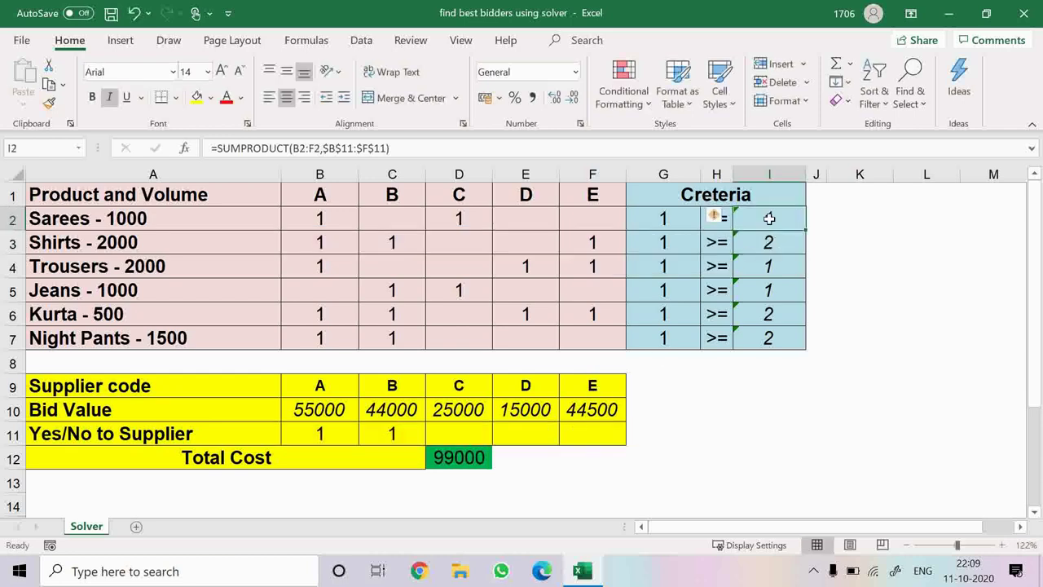
left_click_drag(770, 218, 779, 335)
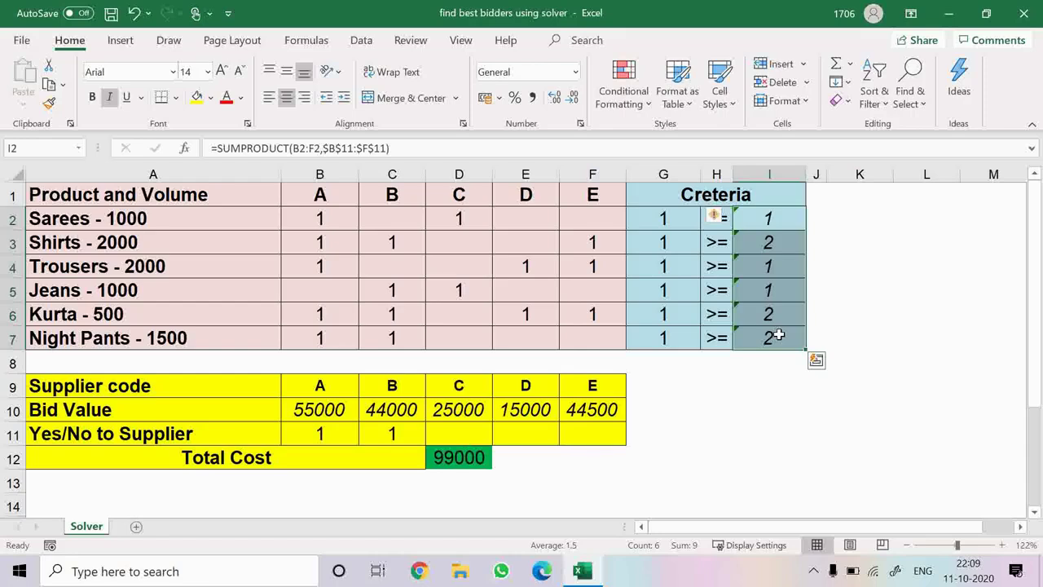
Step: Clear the Yes/No to Supplier values of suppliers A and B
left_click(460, 268)
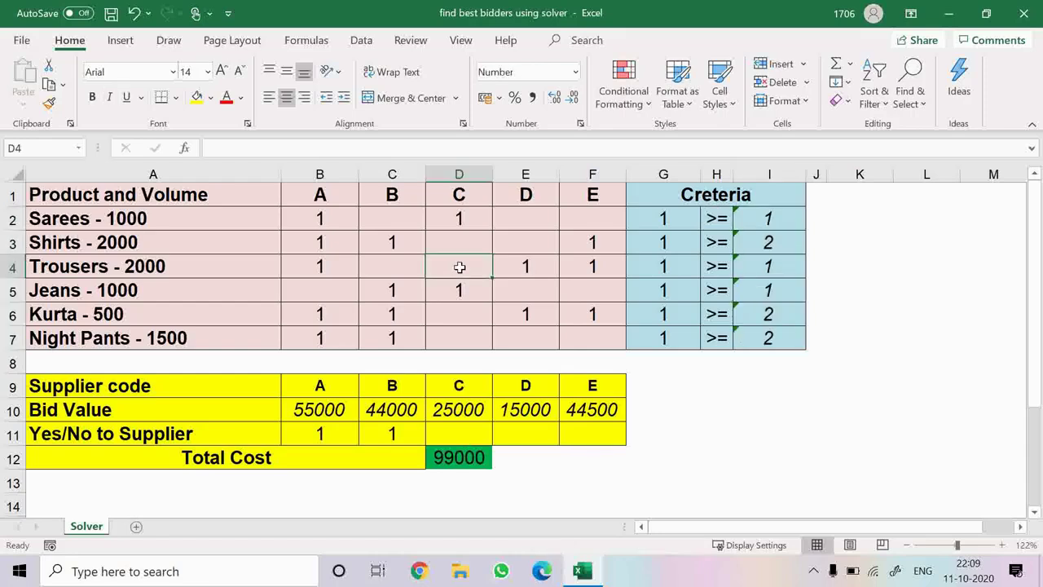
left_click(460, 458)
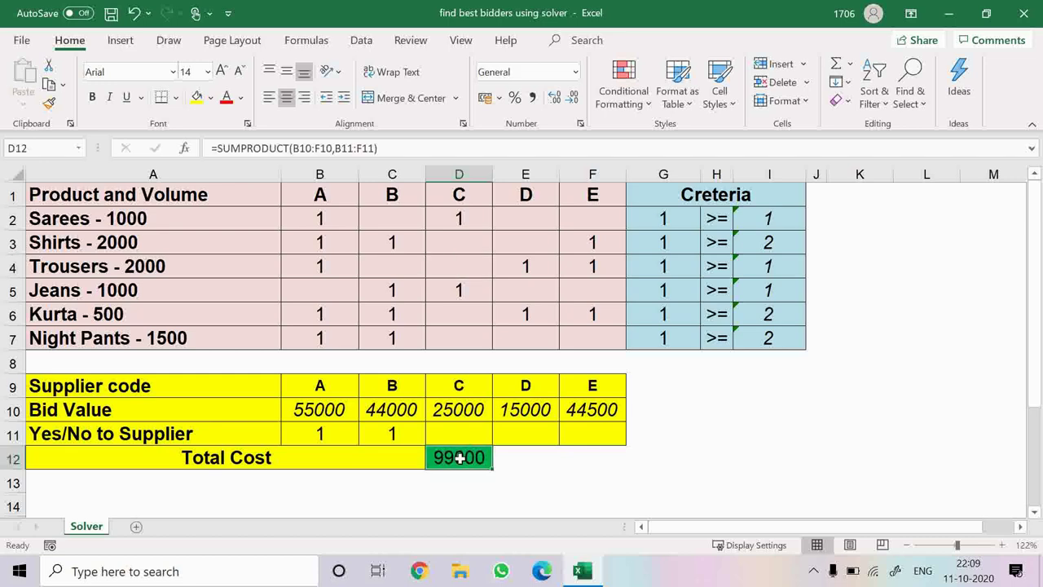
left_click(321, 433)
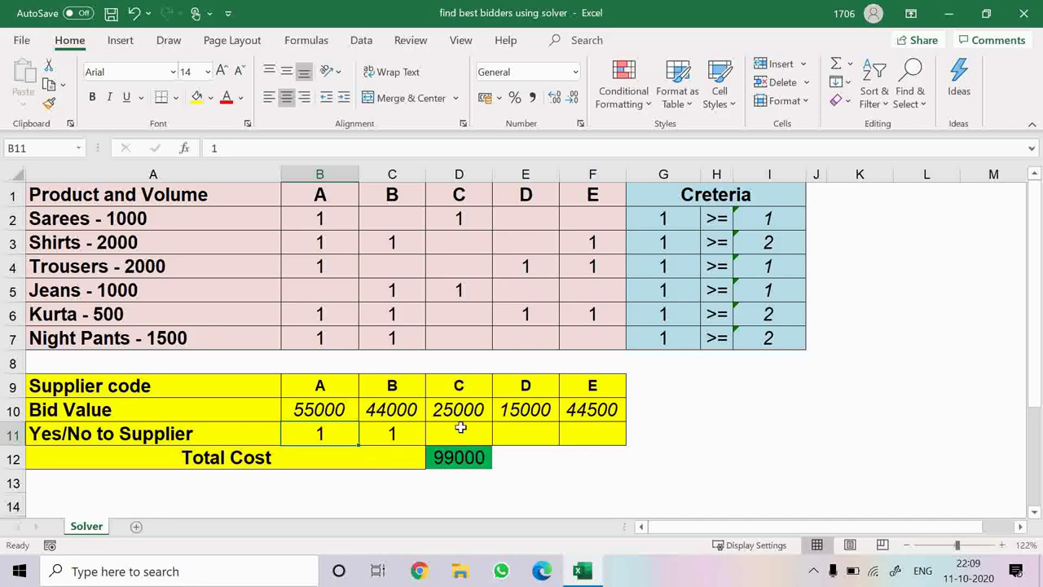
key("shift+Right")
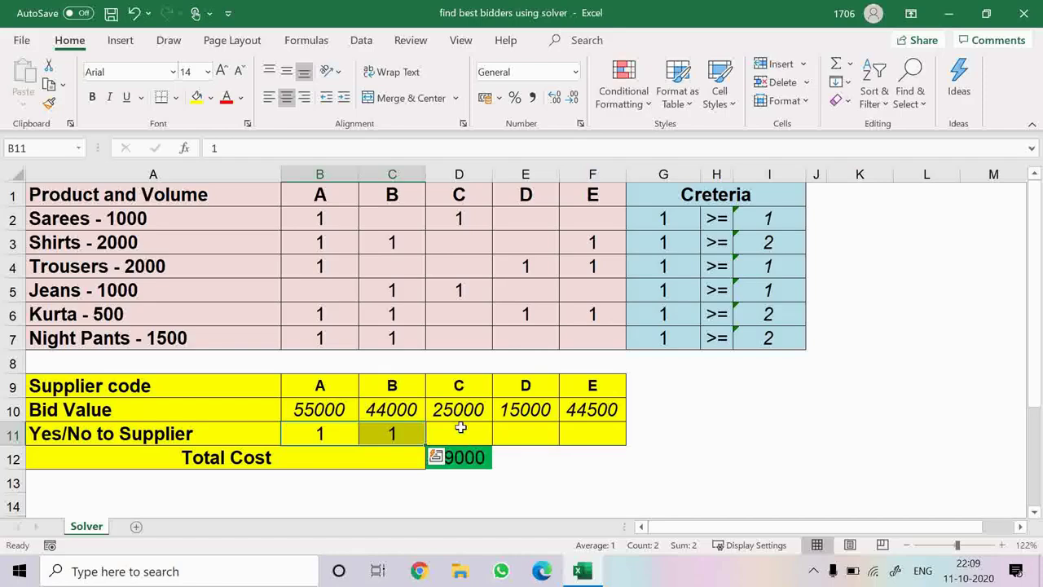
key("Delete")
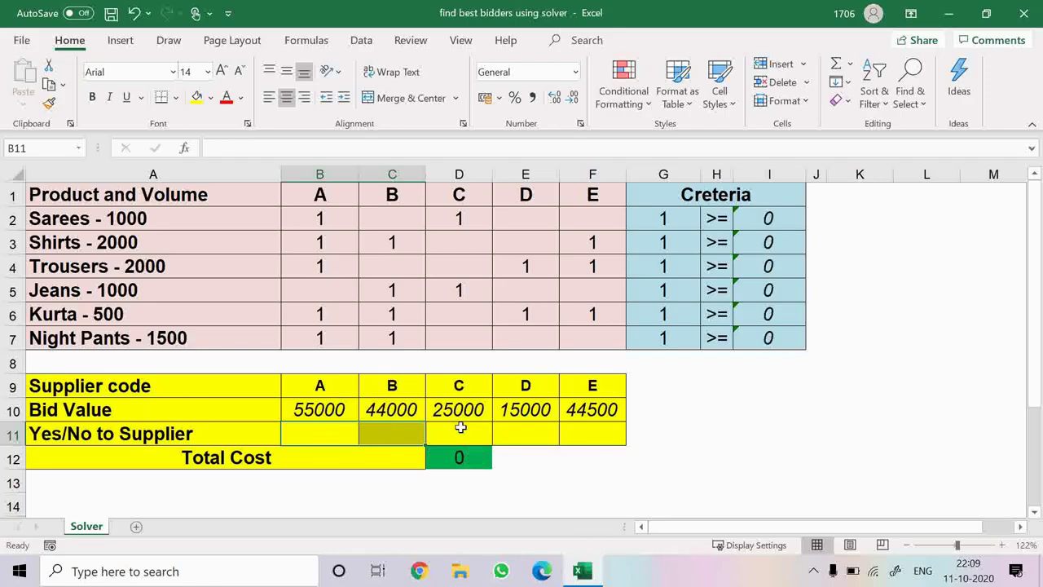
Step: Review the Yes/No cells B11:F11, Total Cost cell D12 and criteria results I2:I7 as the model's inputs and outputs
left_click(437, 305)
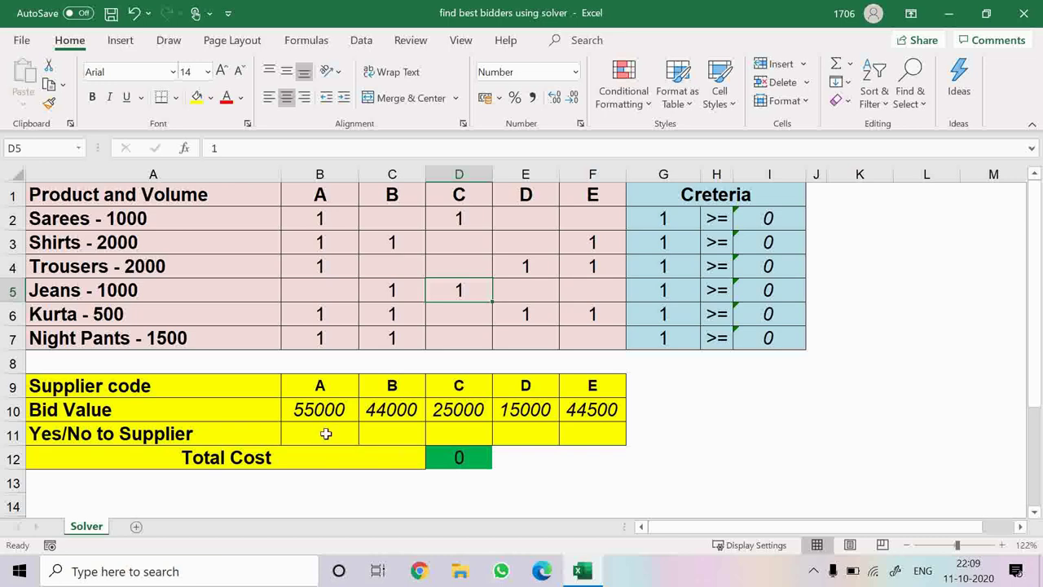
left_click_drag(325, 434, 578, 438)
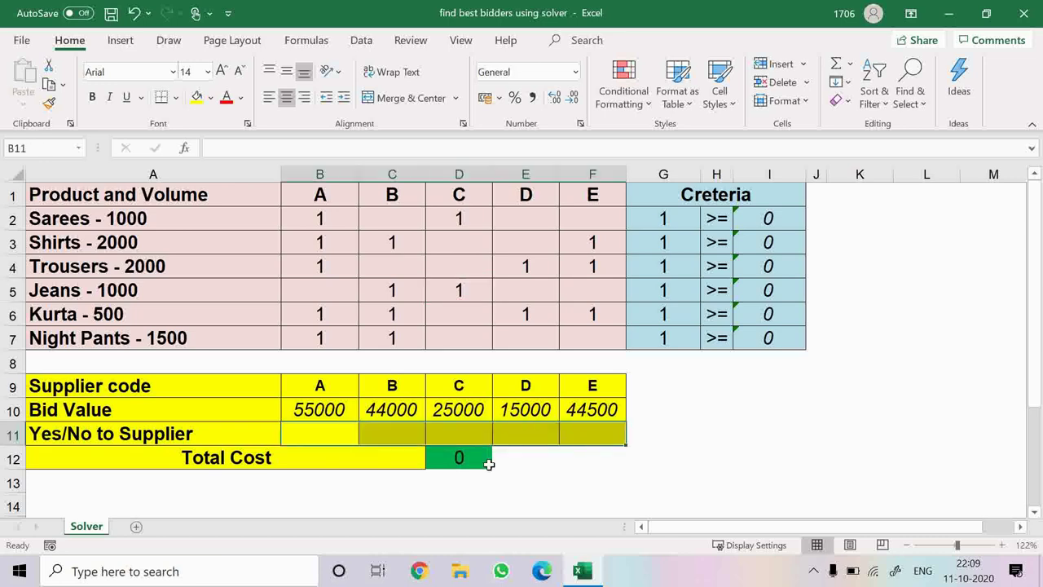
left_click(454, 463)
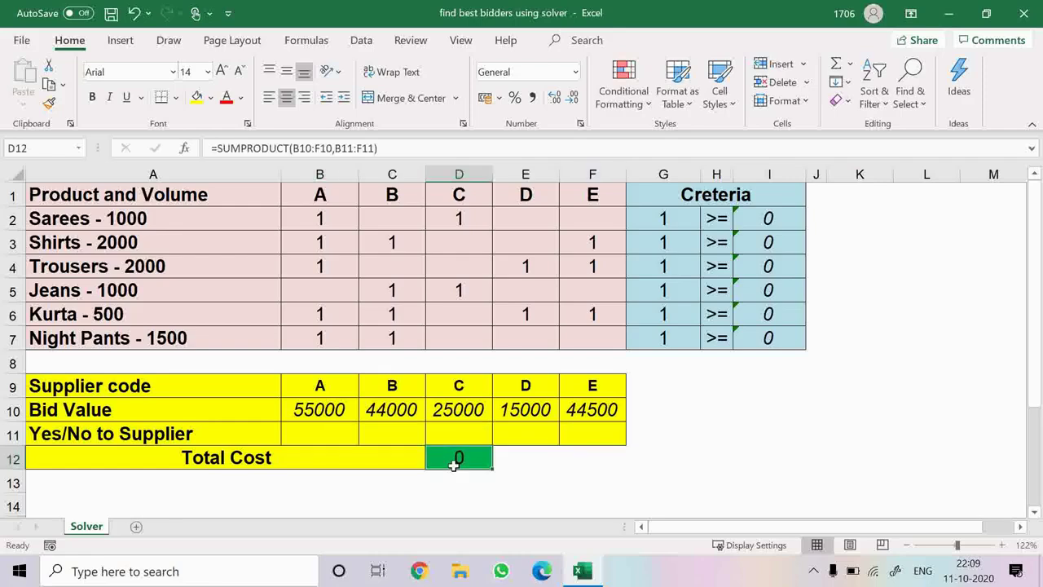
left_click_drag(771, 217, 783, 339)
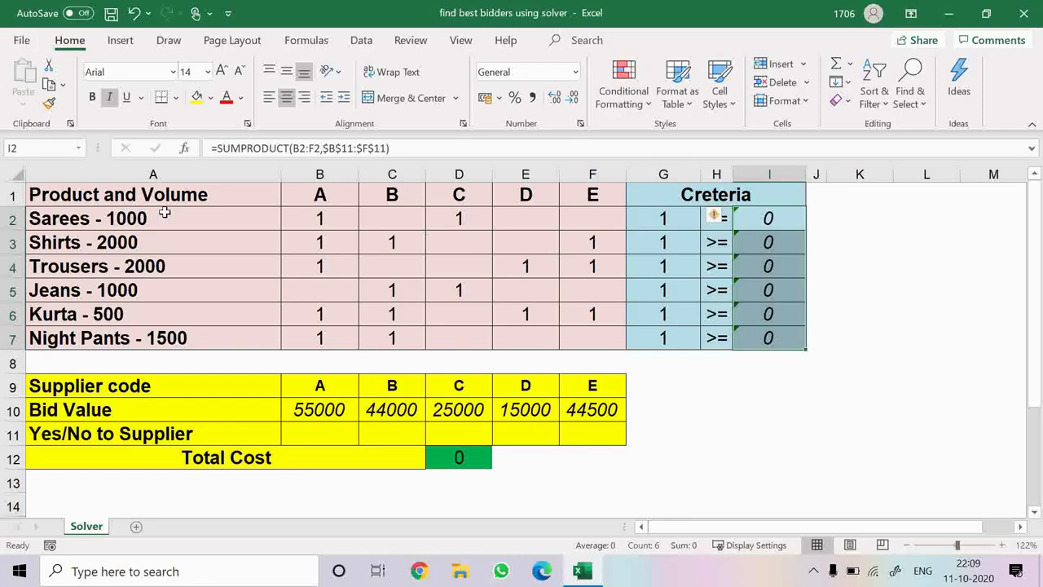
left_click(202, 196)
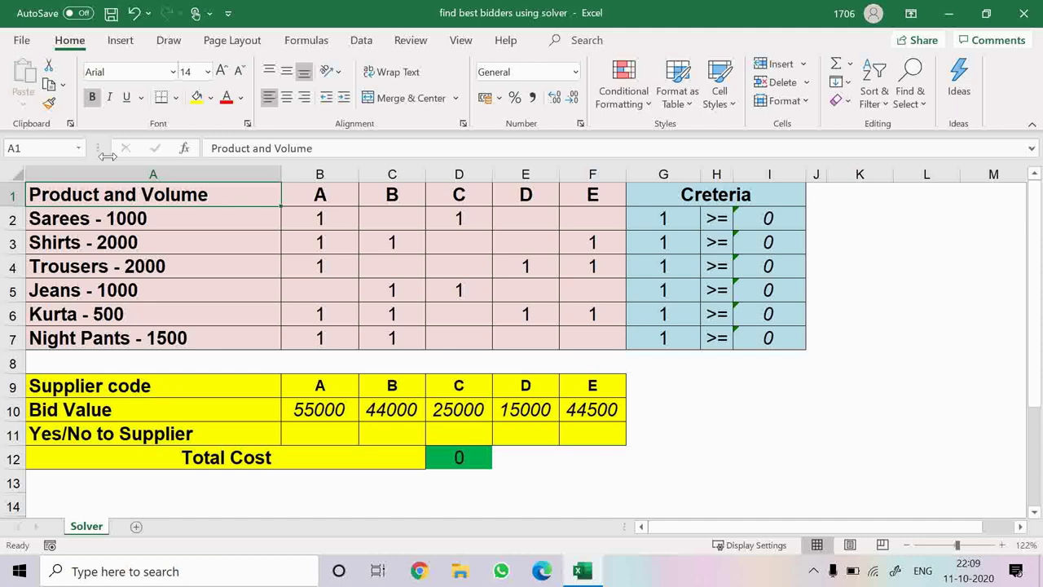
Step: Make sure the Solver Add-in is enabled among the Excel add-ins
left_click(22, 42)
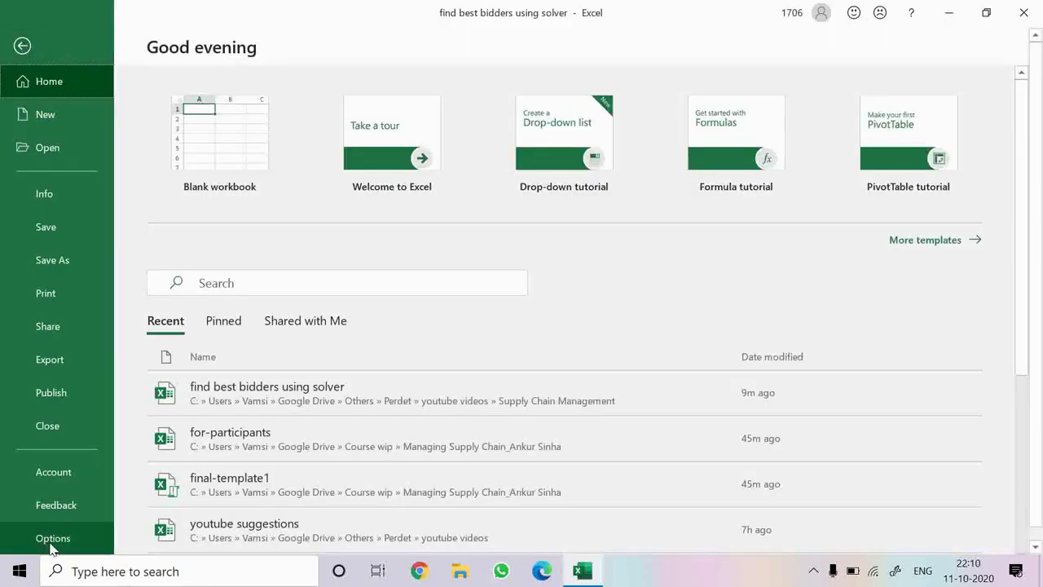
left_click(51, 545)
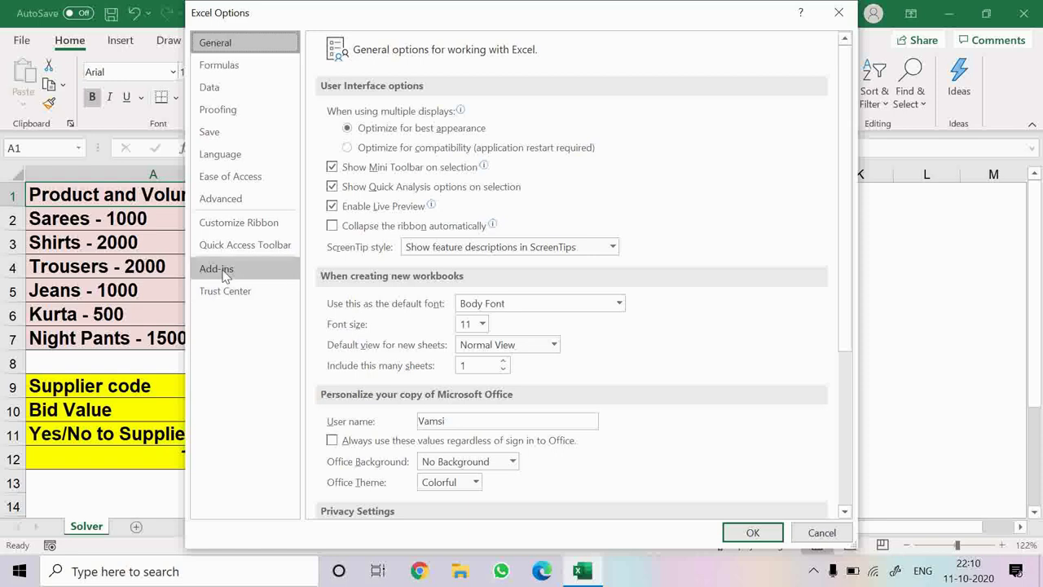
left_click(224, 272)
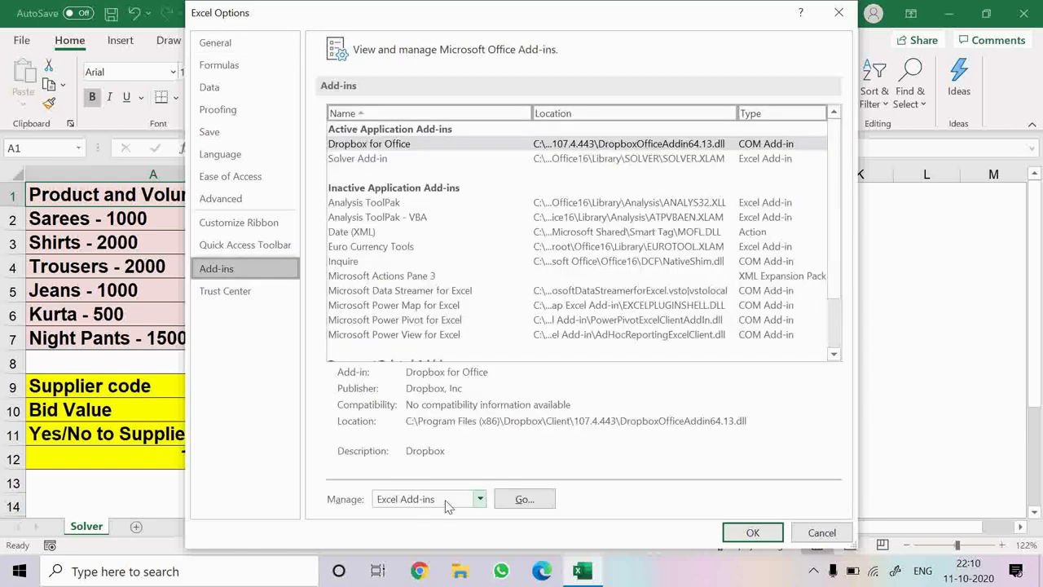
left_click(525, 499)
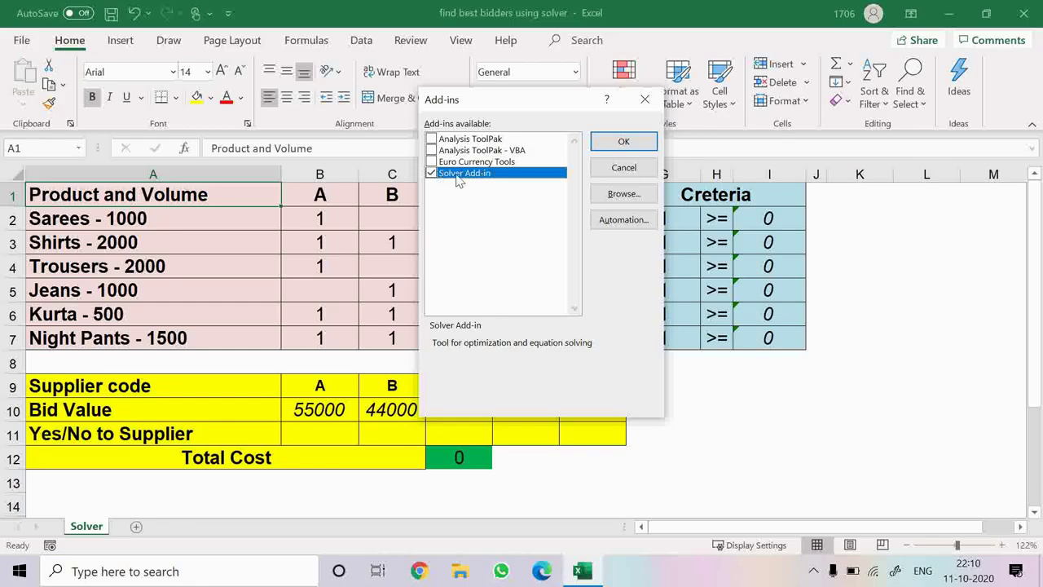
left_click(625, 144)
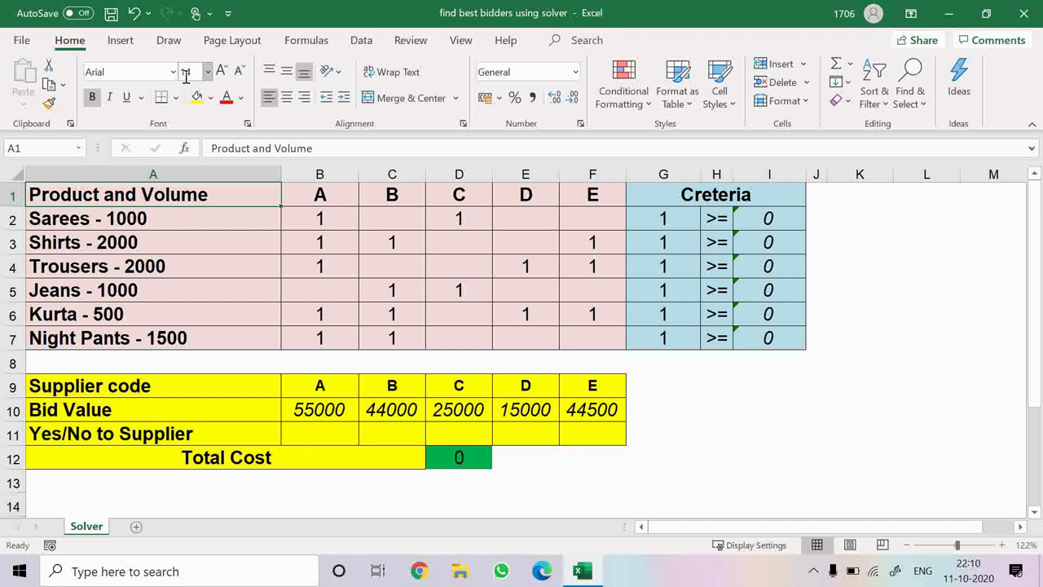
Step: Open Solver and move its parameters dialog aside so the supplier tables can be seen
left_click(358, 44)
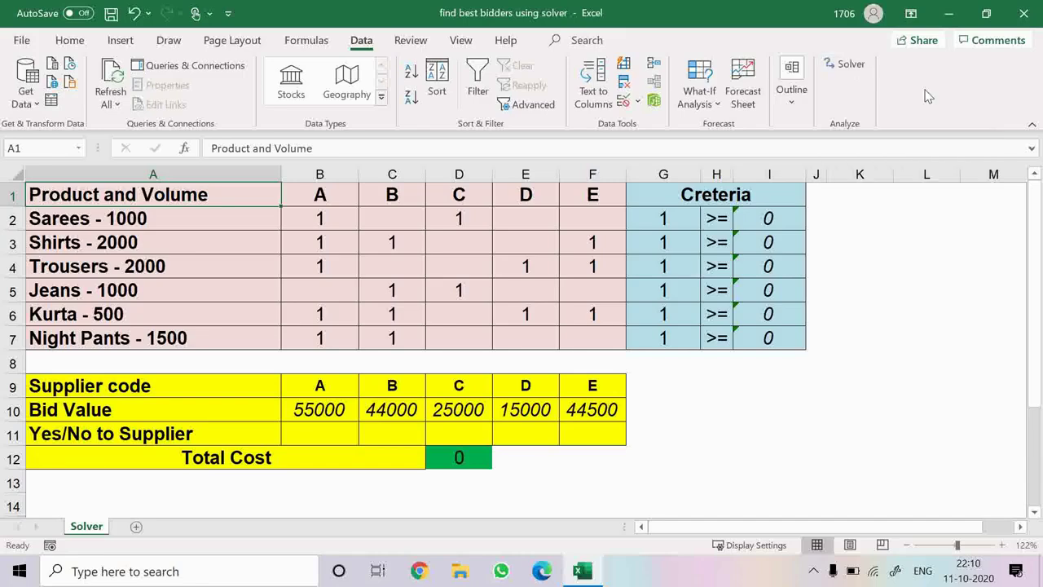
left_click(846, 69)
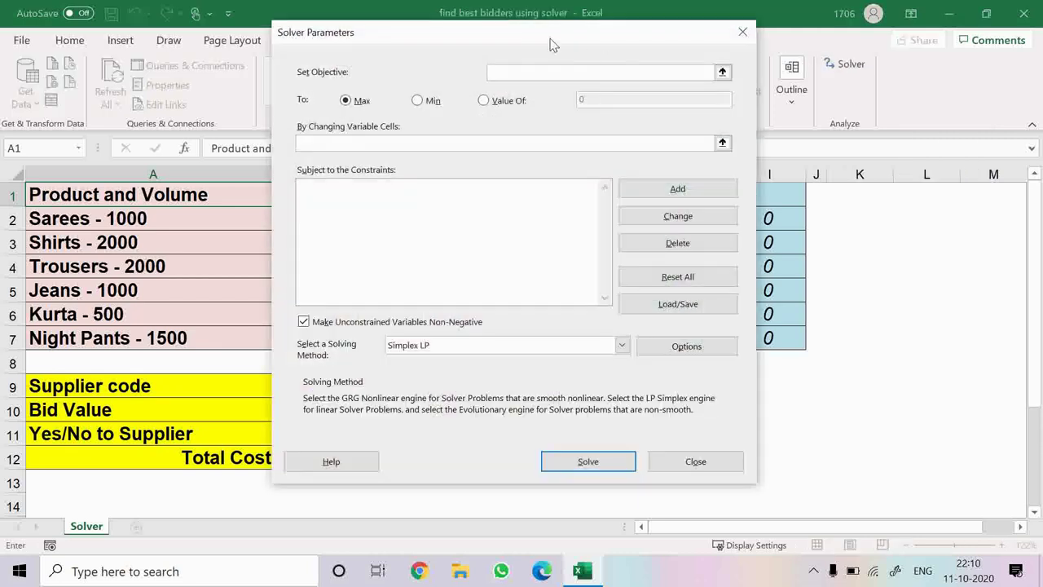
left_click_drag(550, 38, 626, 50)
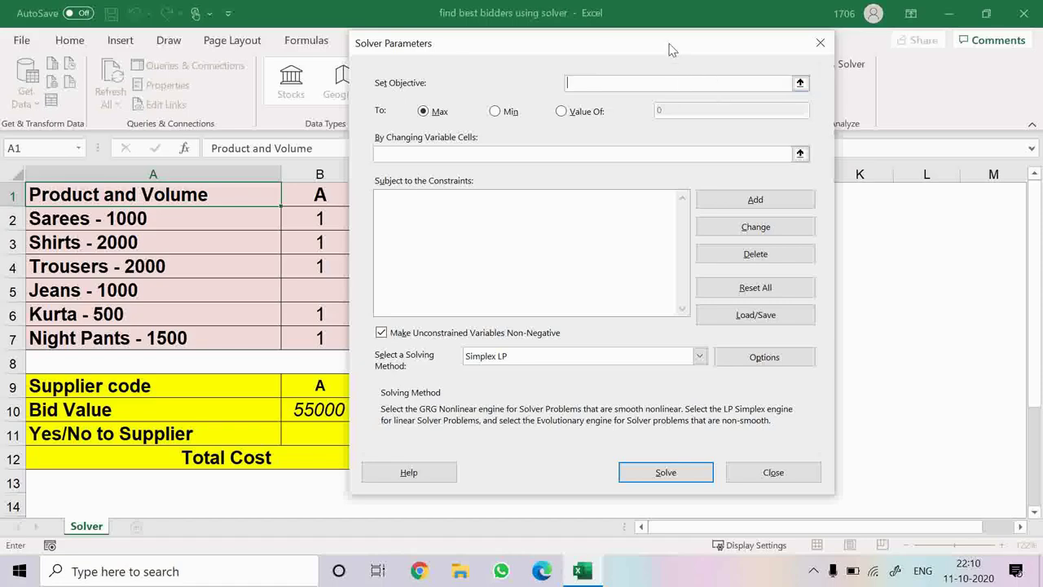
left_click_drag(652, 54, 898, 48)
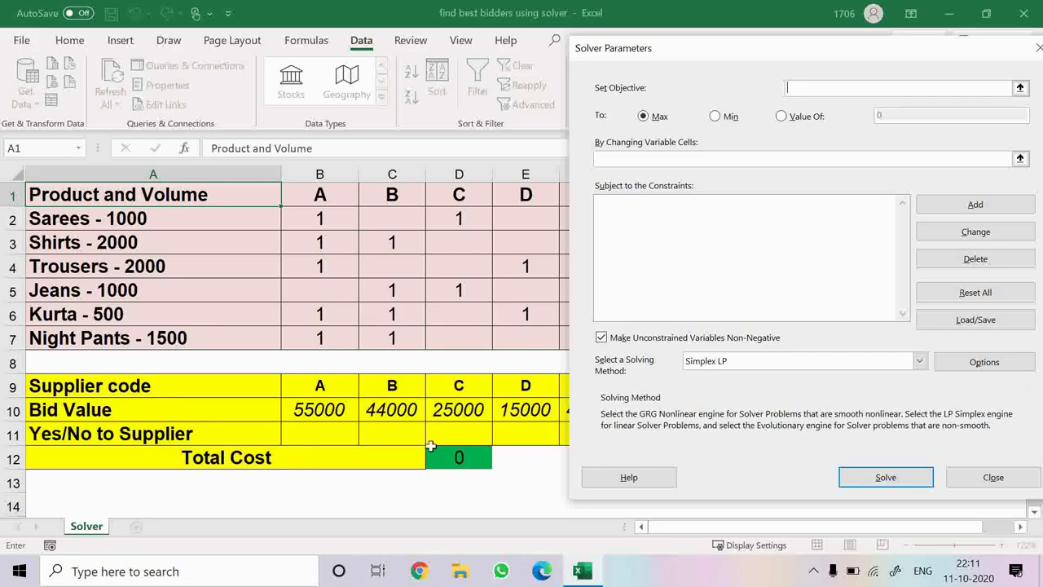
Step: Set the Solver objective to Total Cost cell D12 and choose Min as its target
left_click(718, 118)
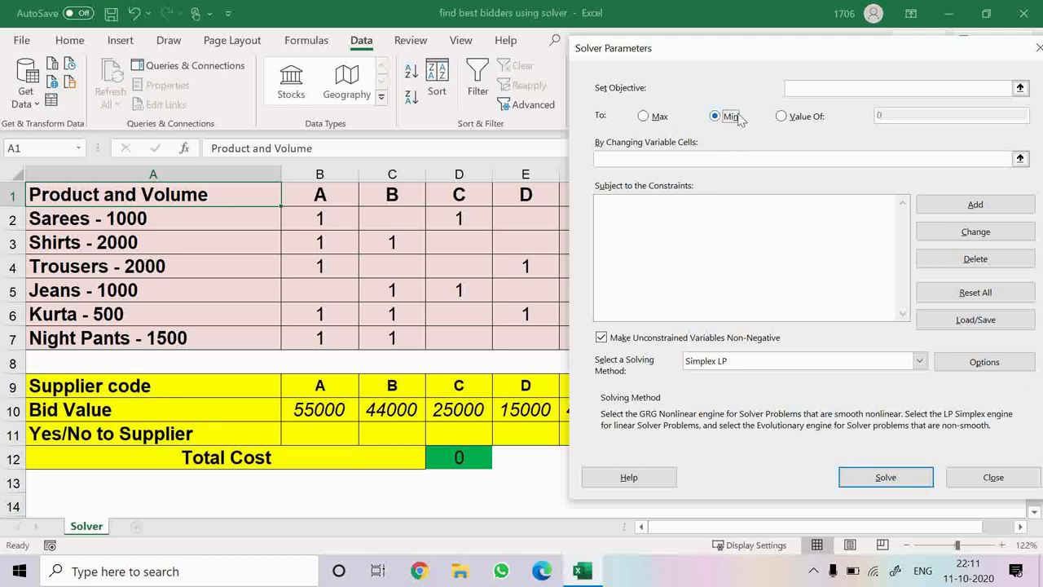
left_click(782, 117)
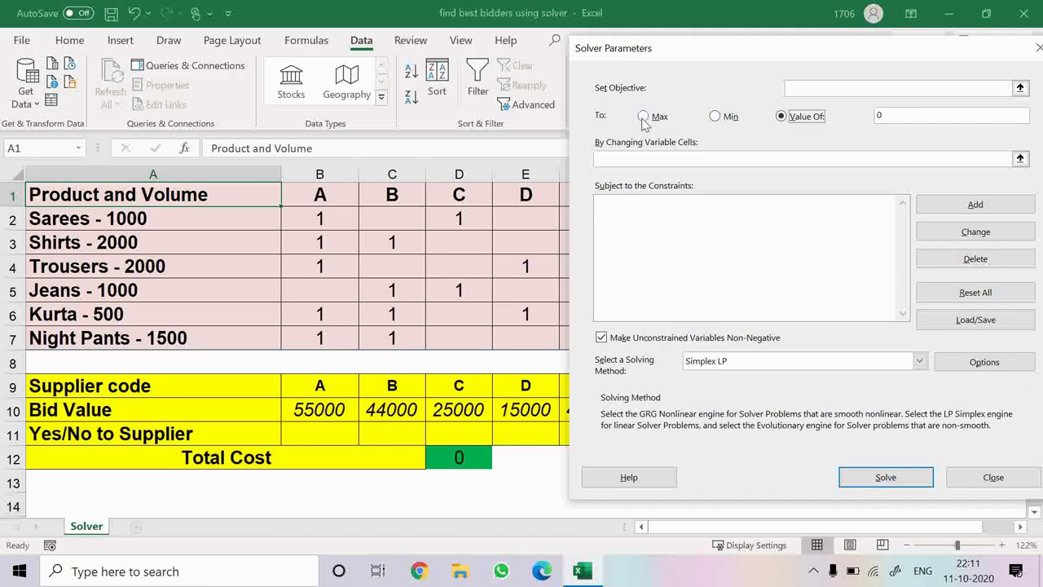
left_click(715, 117)
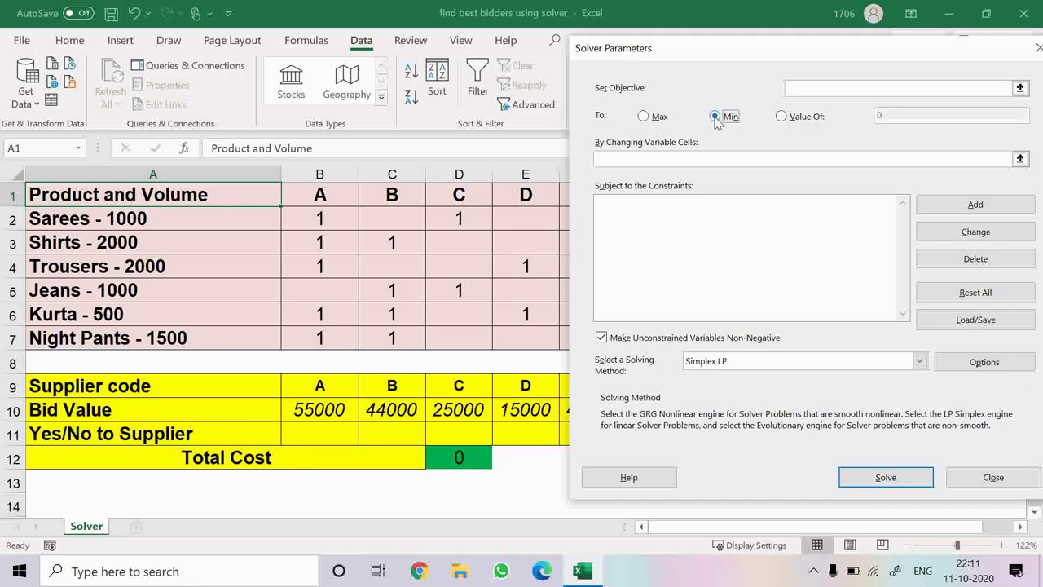
left_click(846, 90)
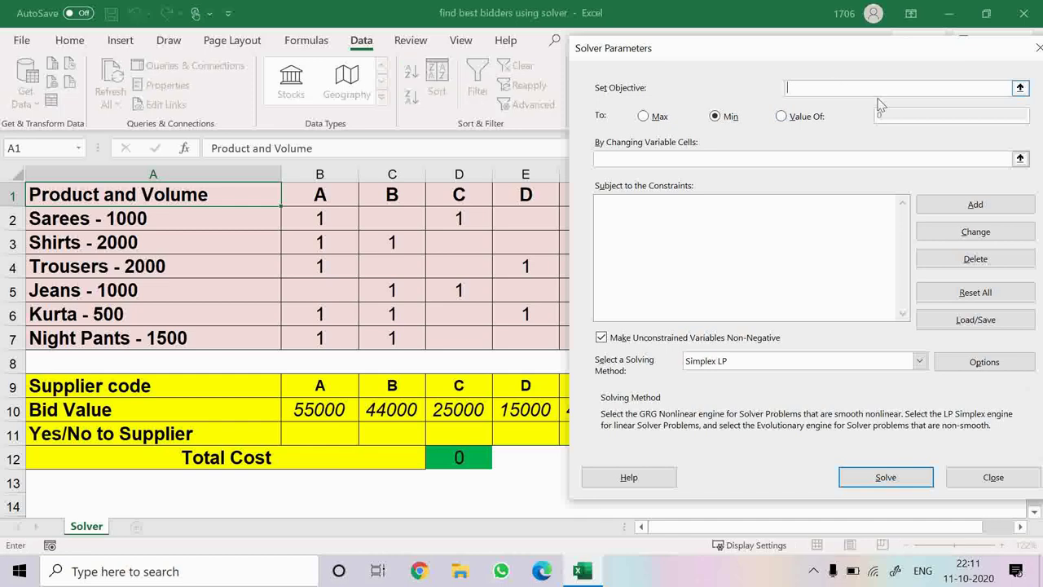
left_click(1020, 90)
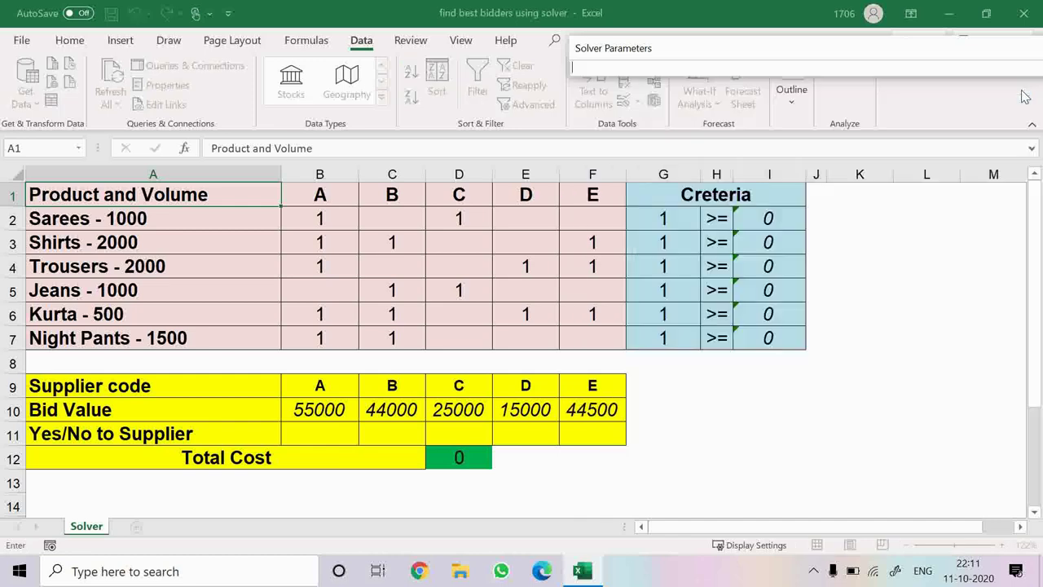
left_click(462, 458)
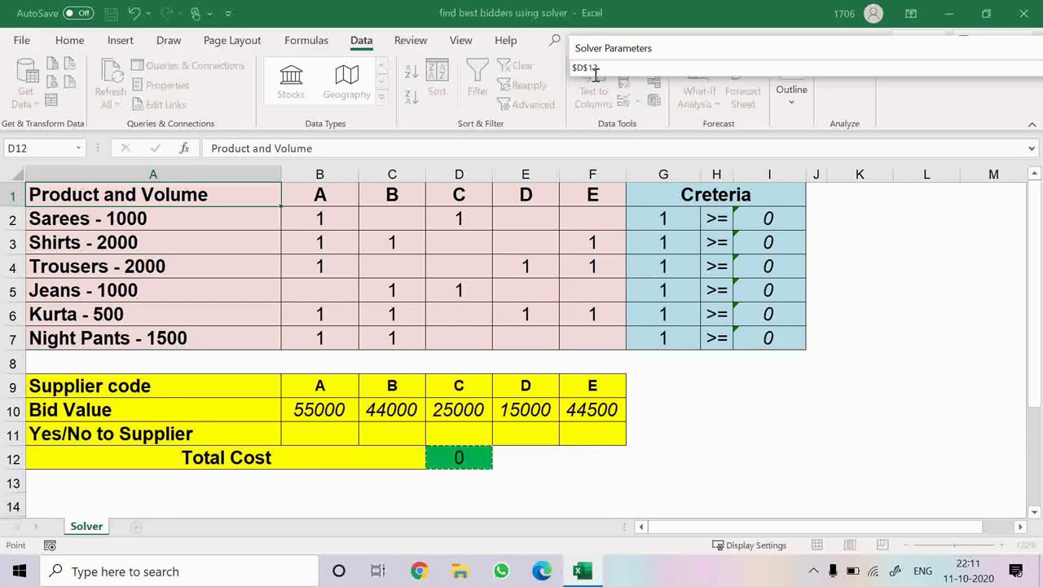
left_click_drag(703, 54, 627, 51)
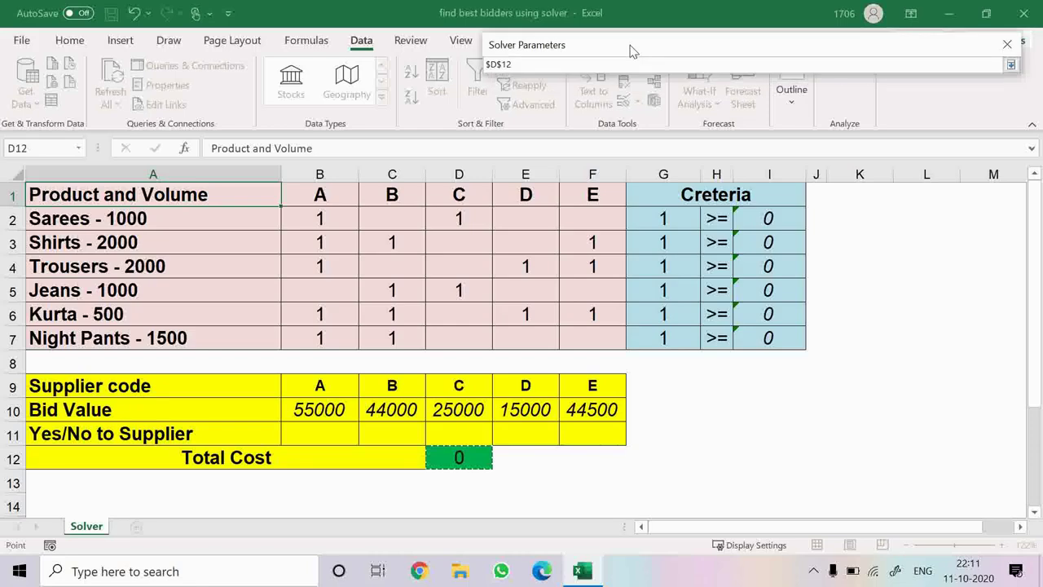
left_click(1011, 65)
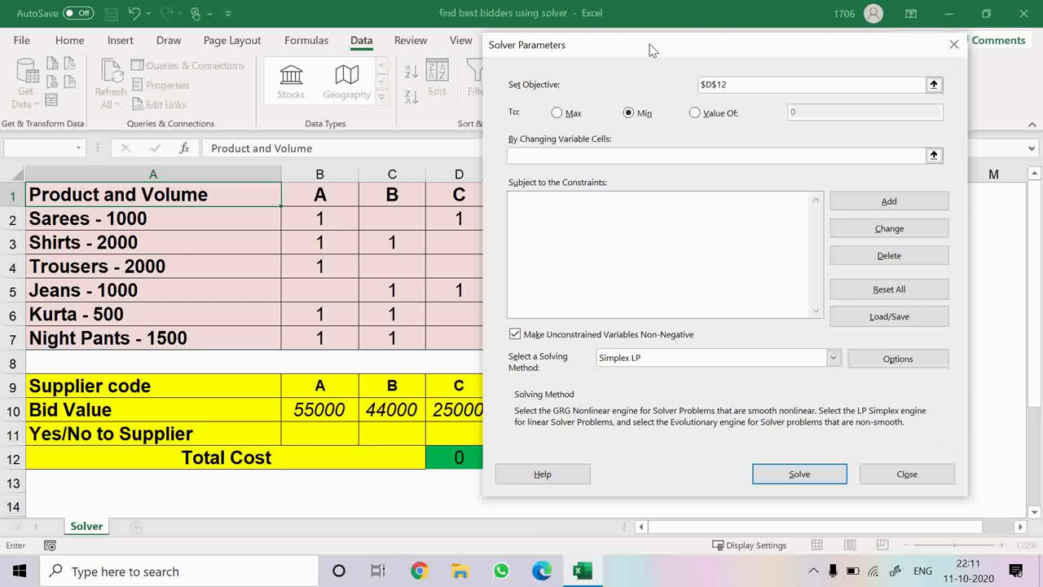
Step: Try to enter Yes/No cell B11 as a changing variable cell in the Solver parameters
left_click_drag(649, 44, 722, 30)
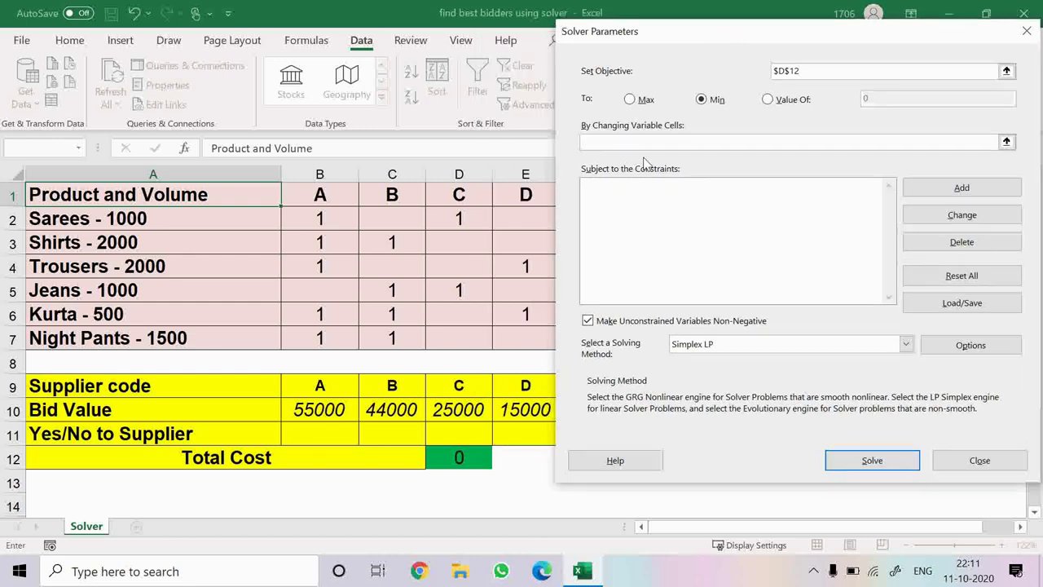
left_click(601, 135)
left_click(322, 436)
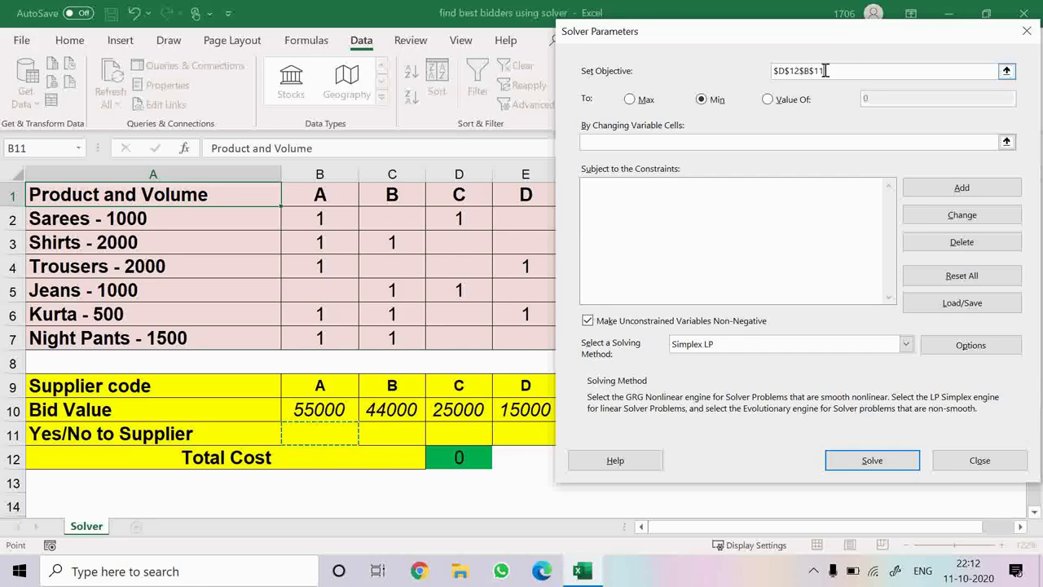
key("Return")
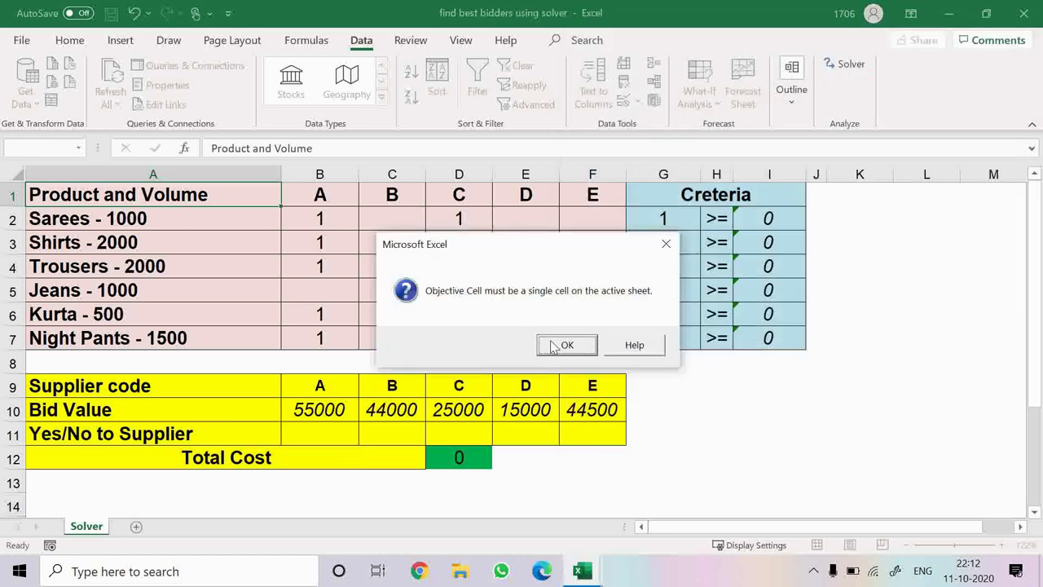
left_click(554, 347)
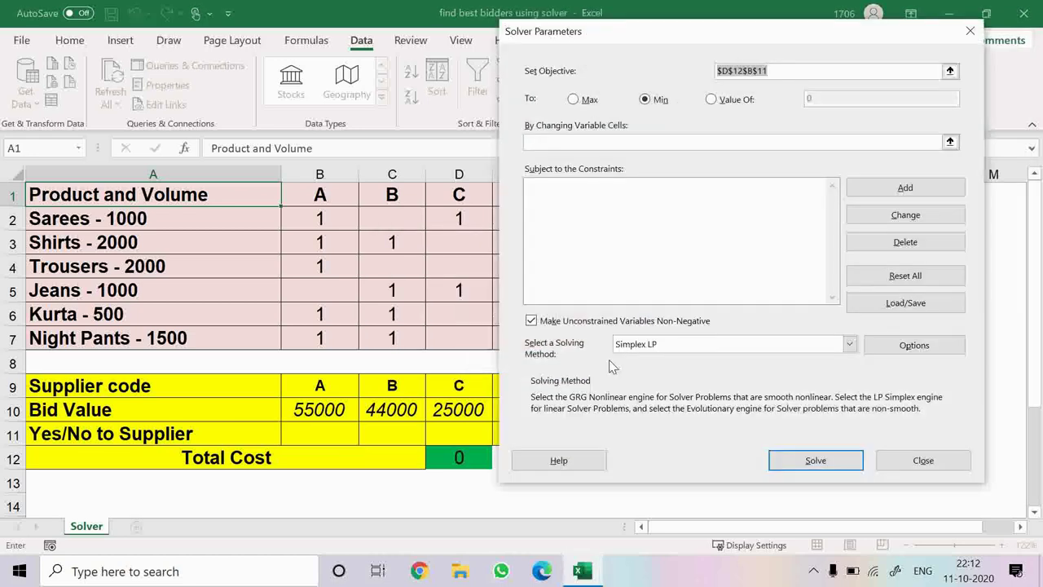
Step: Reset all Solver parameters and close the Solver dialog
left_click(909, 278)
left_click(542, 347)
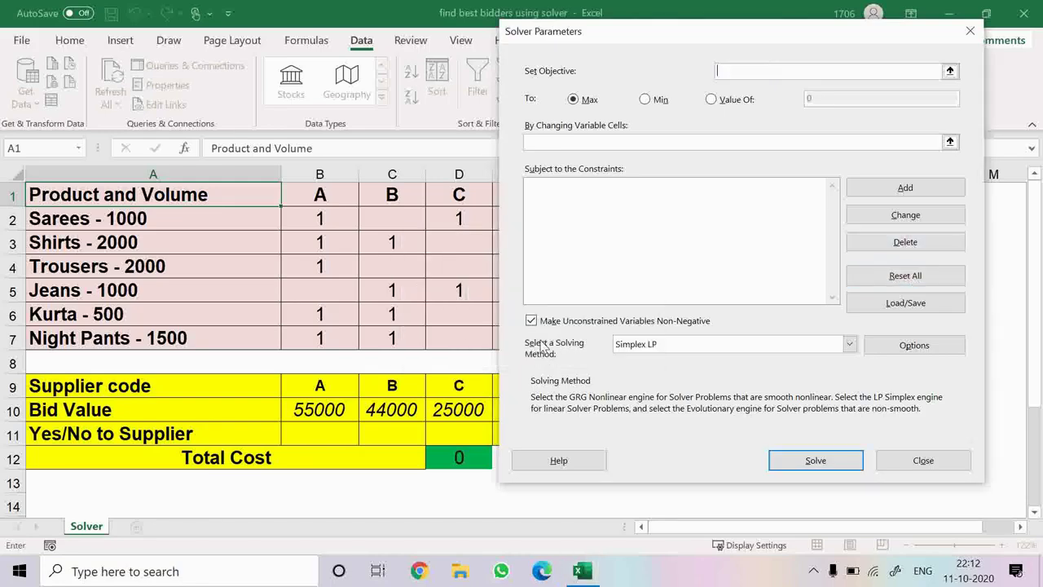
left_click(917, 461)
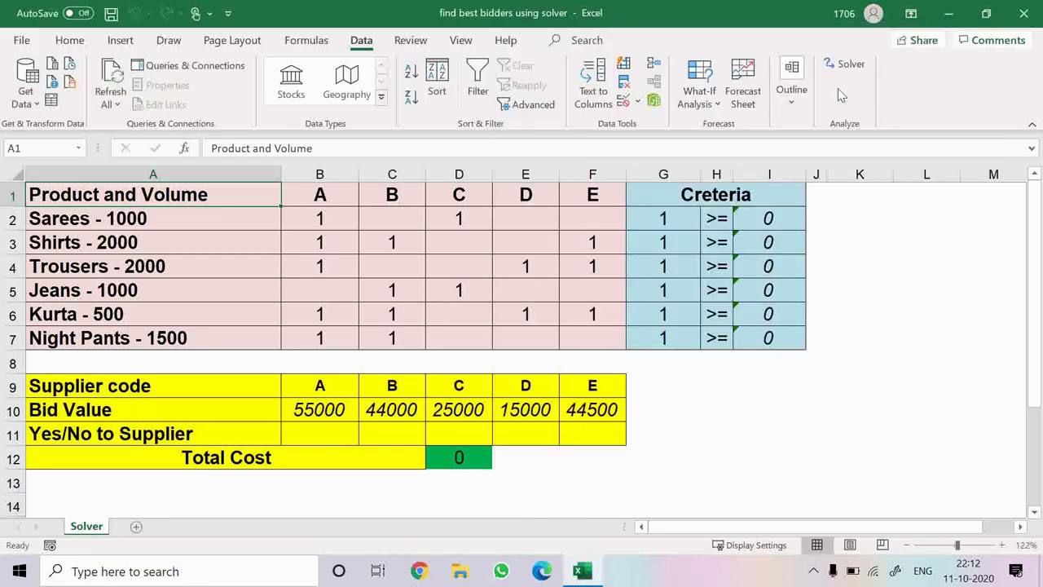
Step: Reopen Solver and set it to minimise the Total Cost cell D12 as the objective
left_click(846, 65)
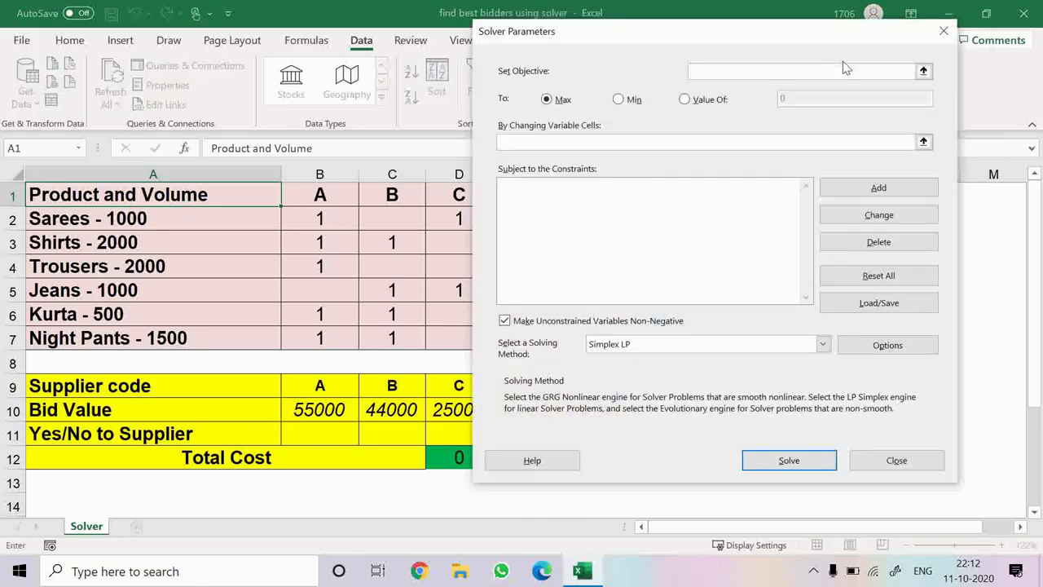
left_click_drag(790, 40, 843, 40)
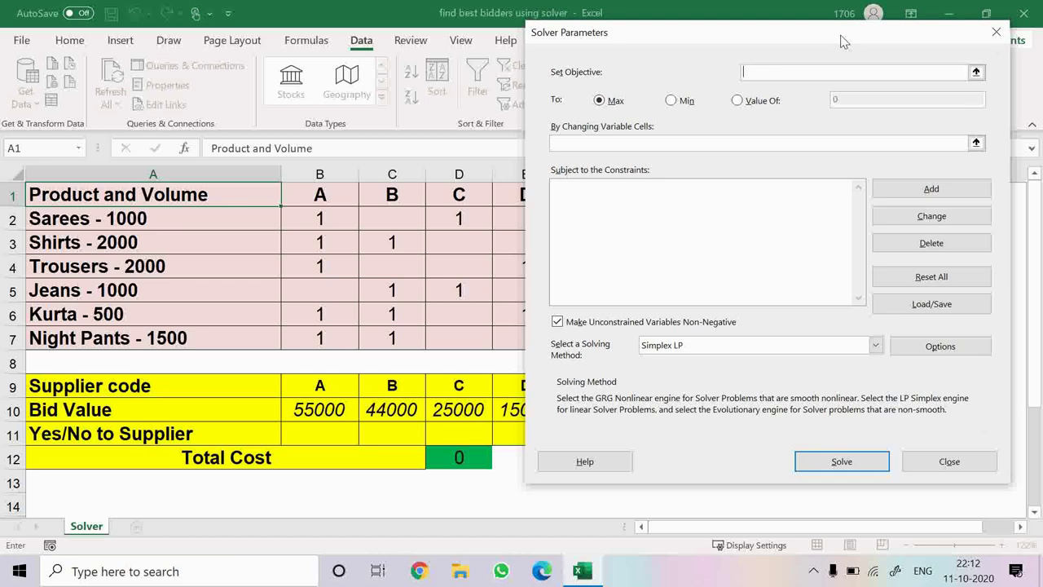
left_click(975, 73)
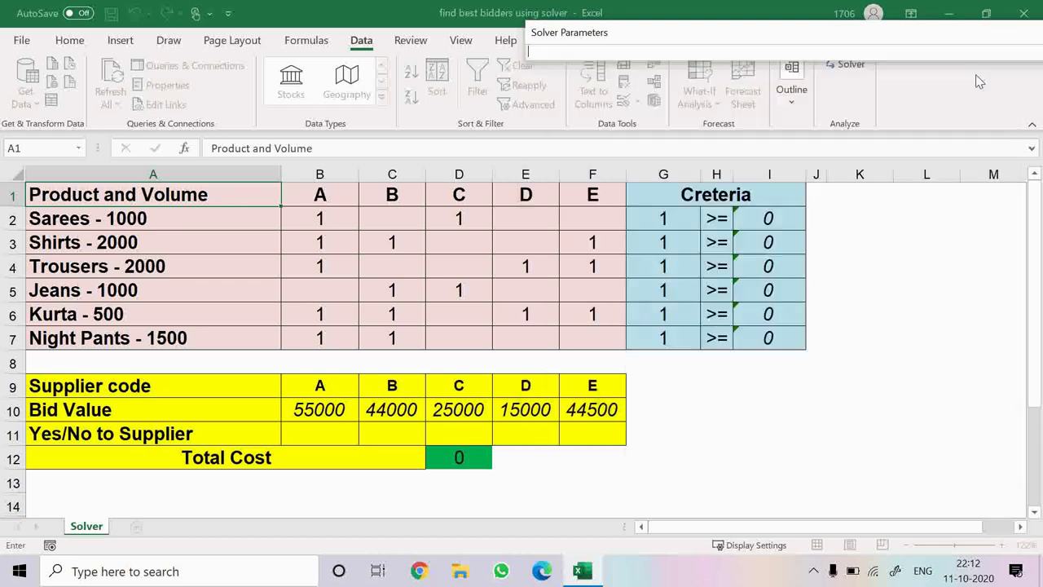
left_click(477, 457)
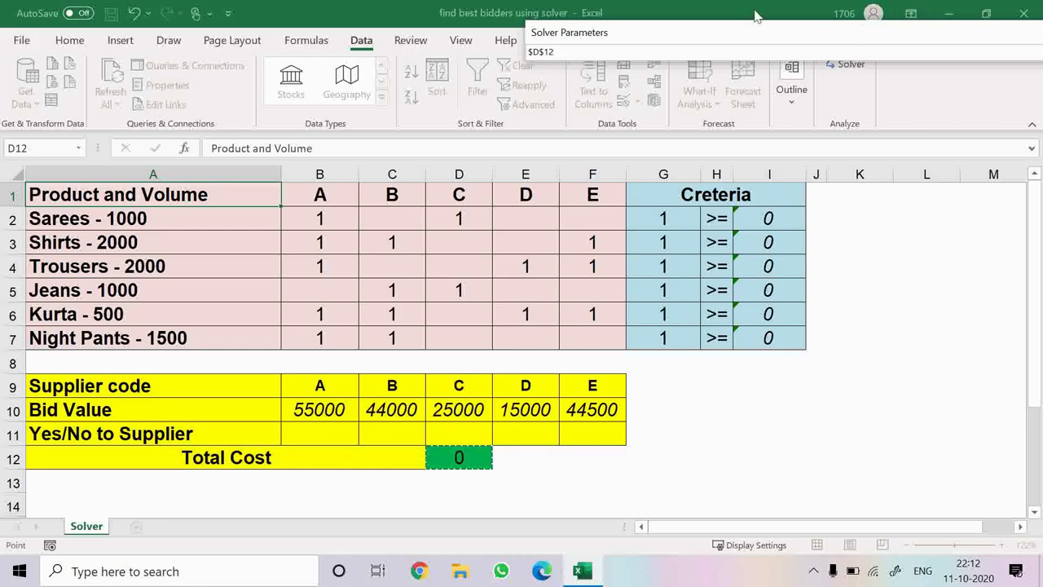
left_click_drag(736, 35, 693, 39)
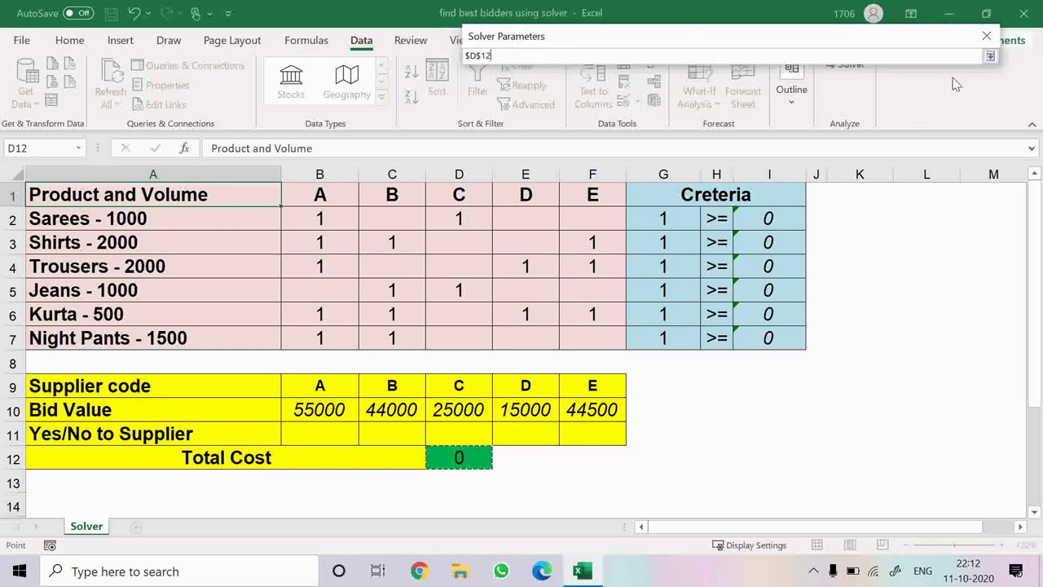
left_click(990, 56)
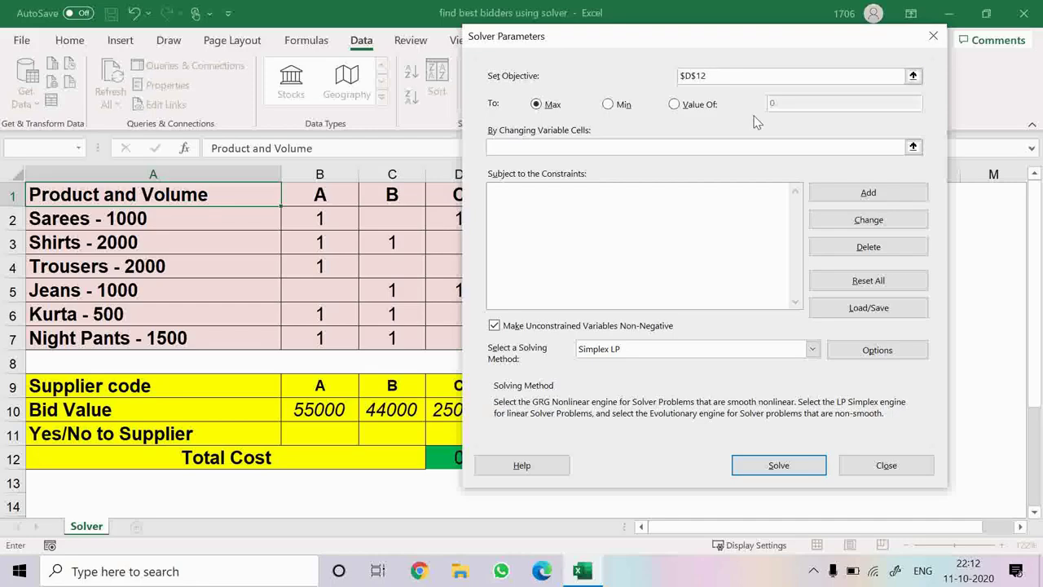
left_click(607, 105)
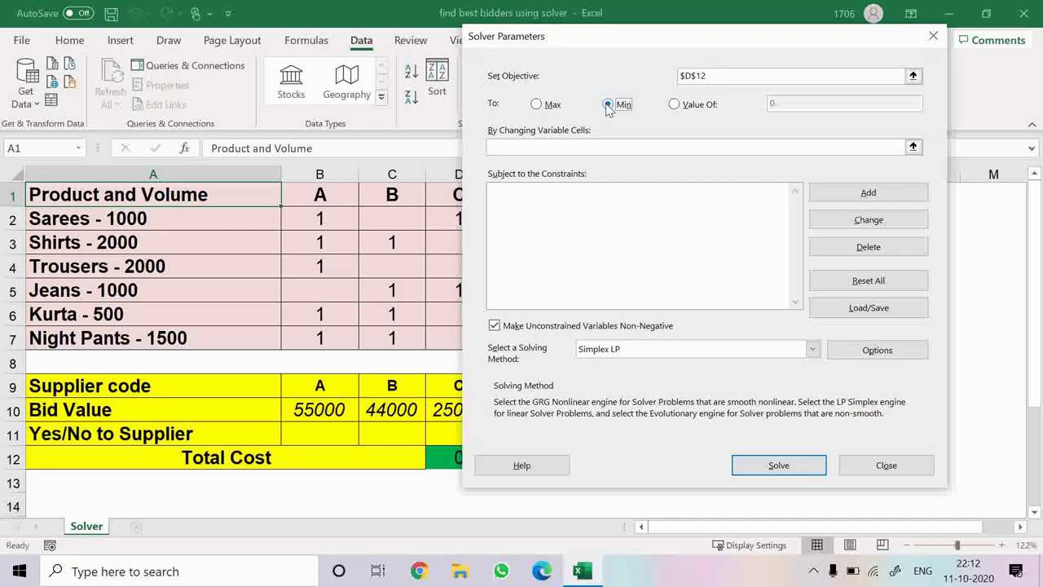
Step: Set the Solver's changing variable cells to the Yes/No to Supplier range B11:F11
left_click(566, 147)
left_click(913, 147)
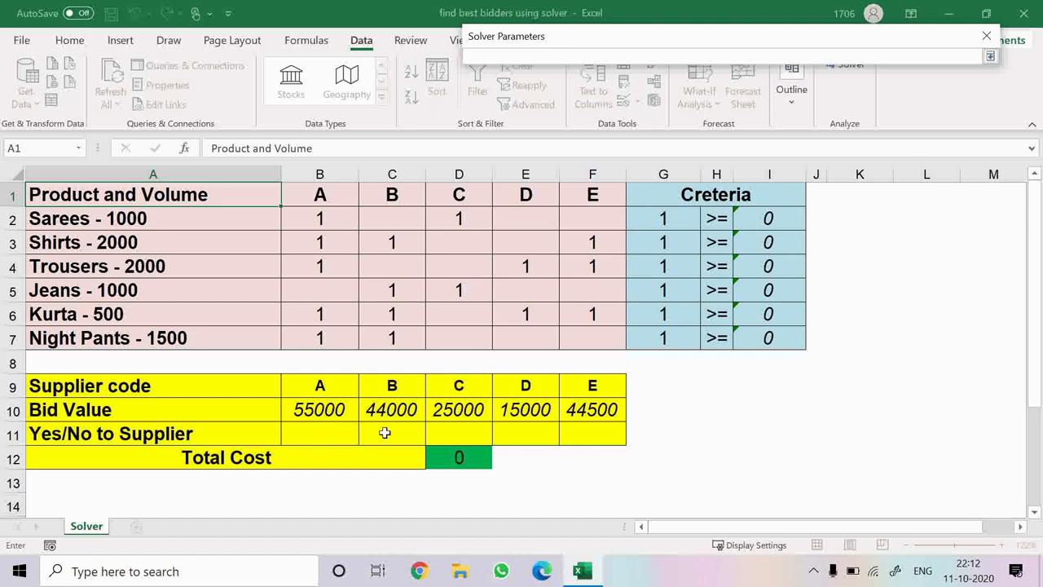
left_click_drag(329, 433, 581, 434)
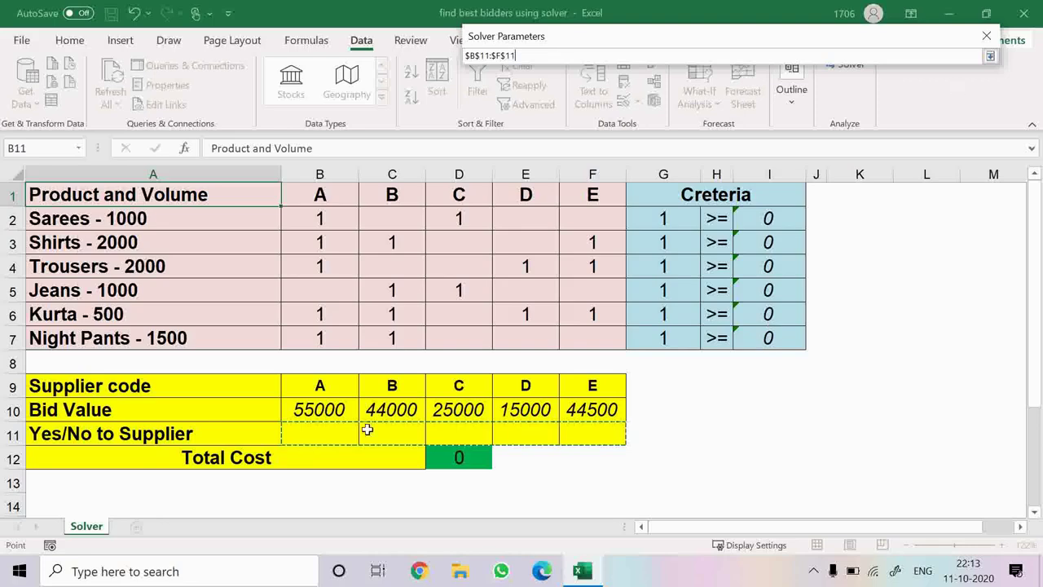
left_click(990, 55)
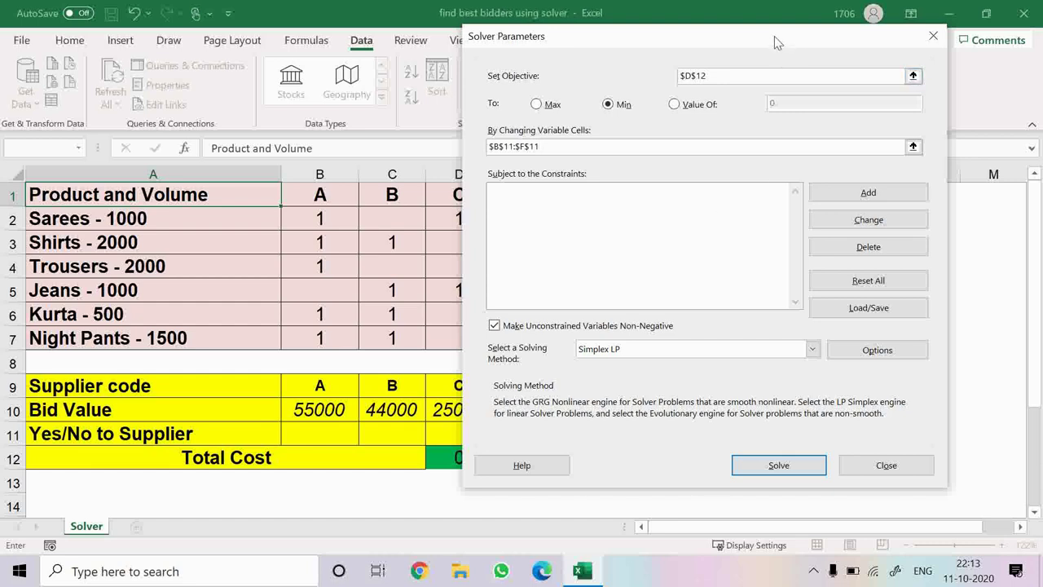
Step: Add a Solver constraint requiring the criteria results I2:I7 to be >= the required values in G2:G7
left_click_drag(776, 35, 367, 42)
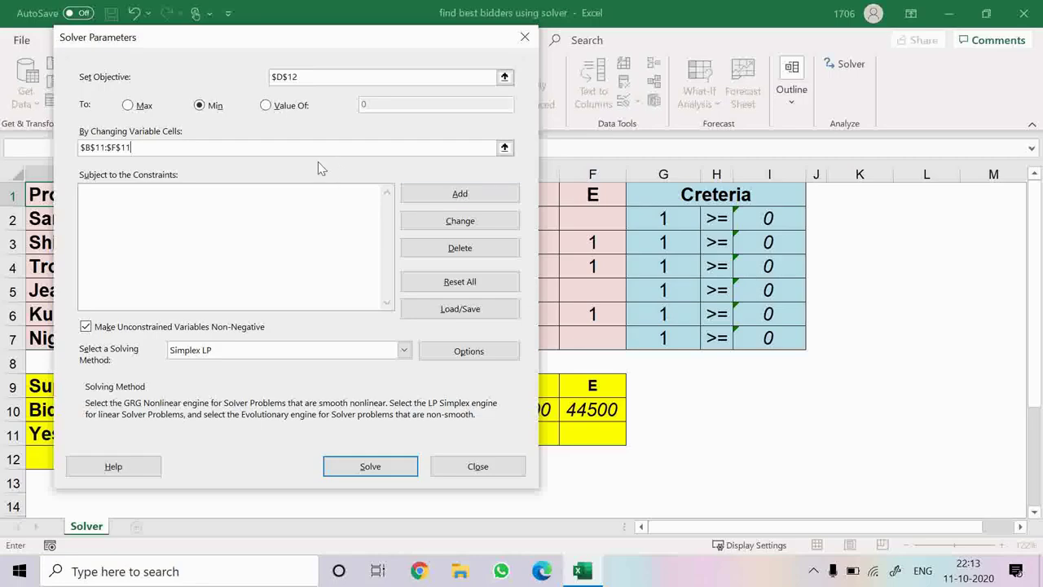
left_click(126, 210)
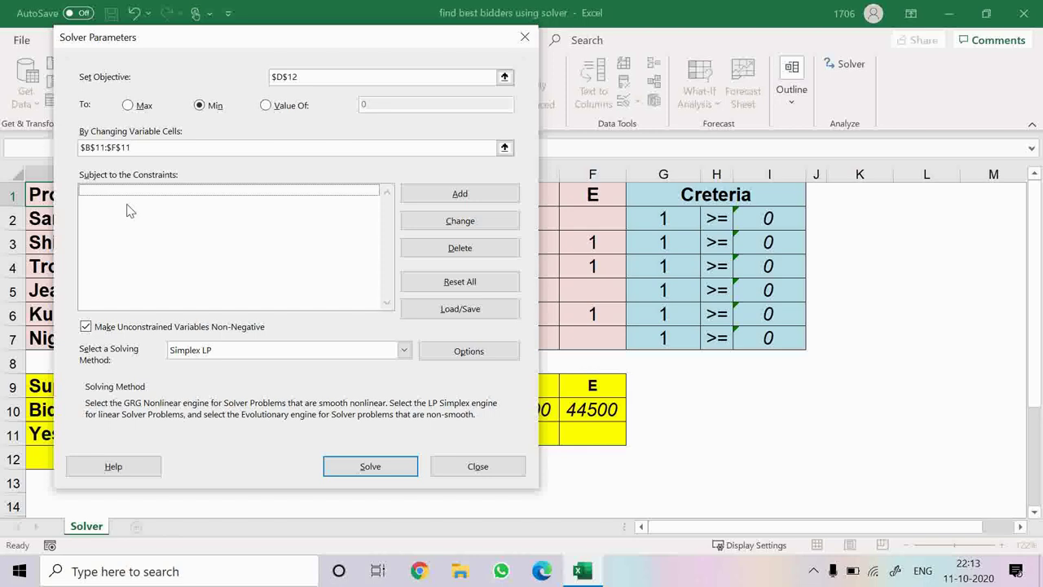
left_click(457, 198)
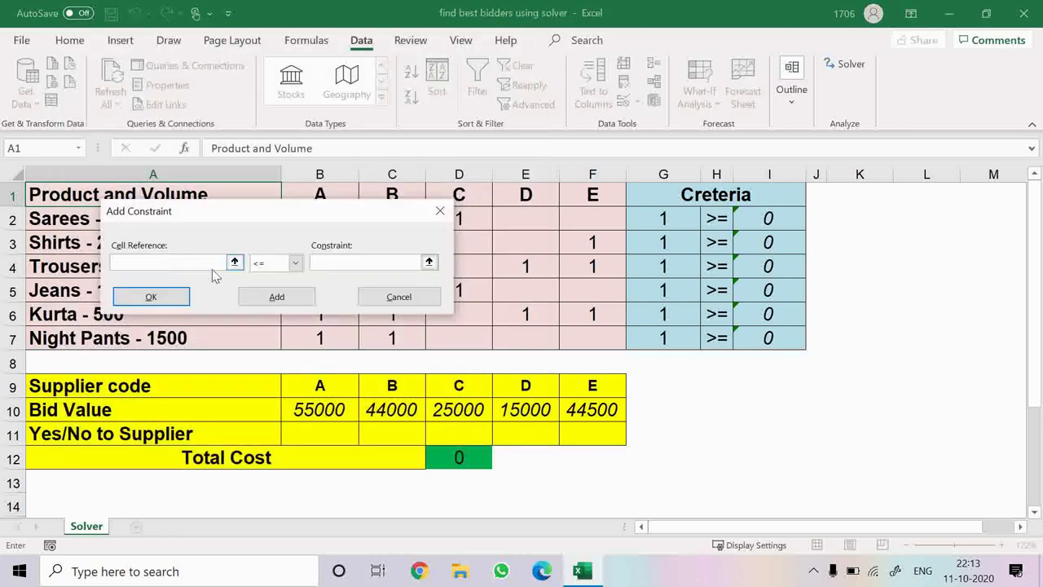
left_click_drag(765, 219, 768, 337)
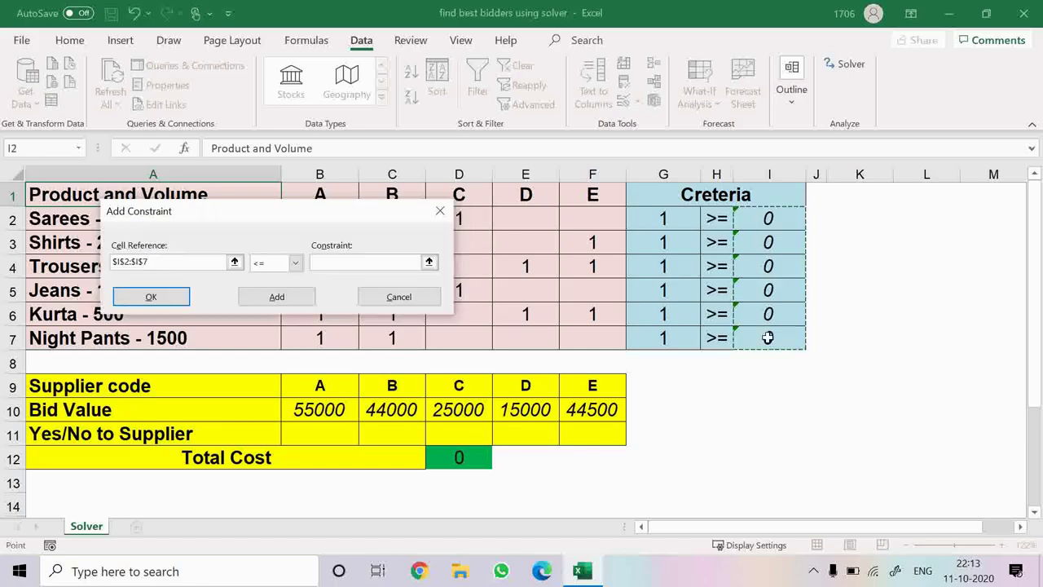
left_click(295, 263)
left_click(271, 302)
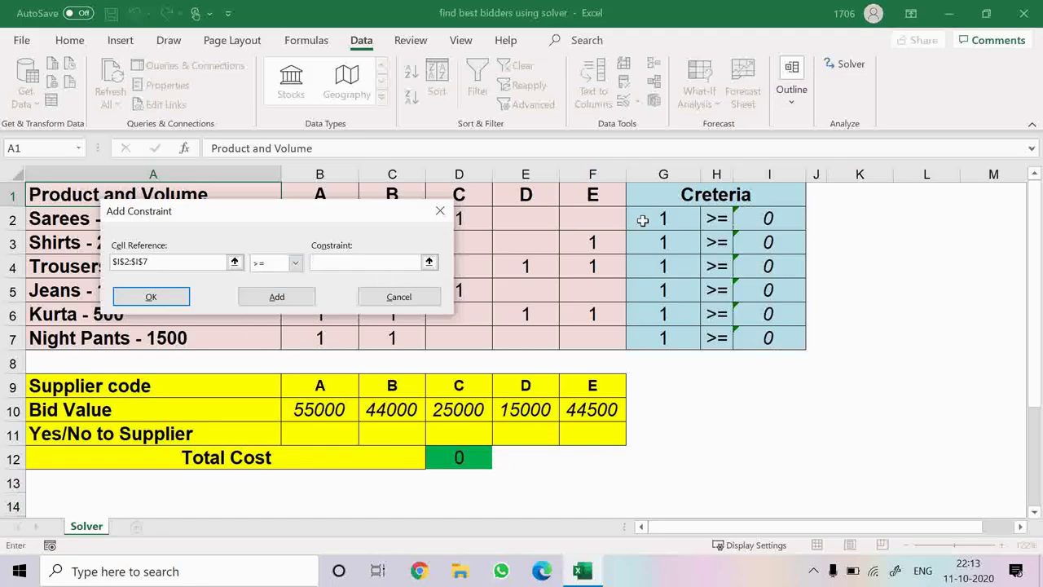
left_click_drag(642, 218, 656, 336)
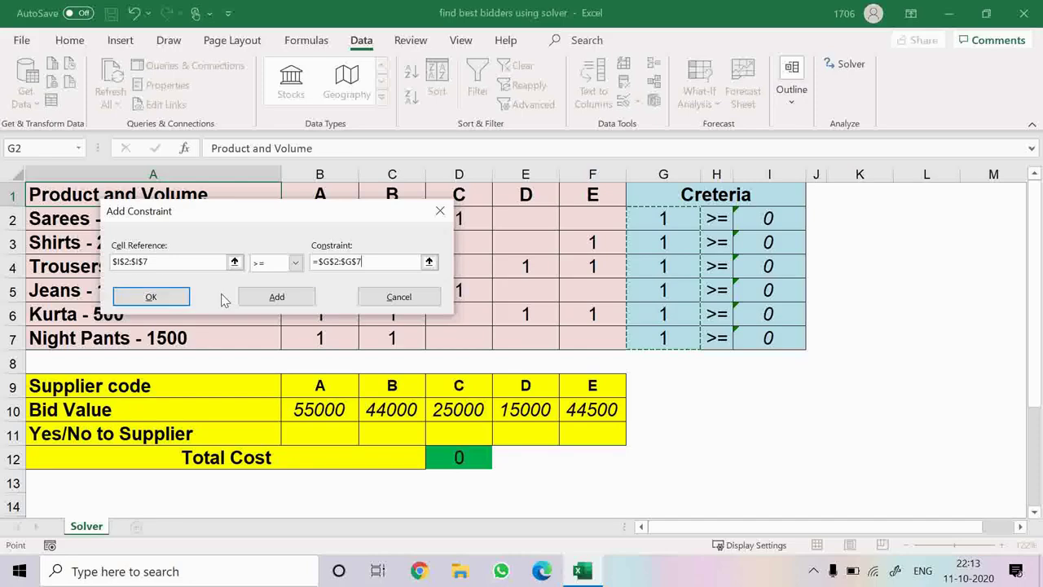
left_click(281, 301)
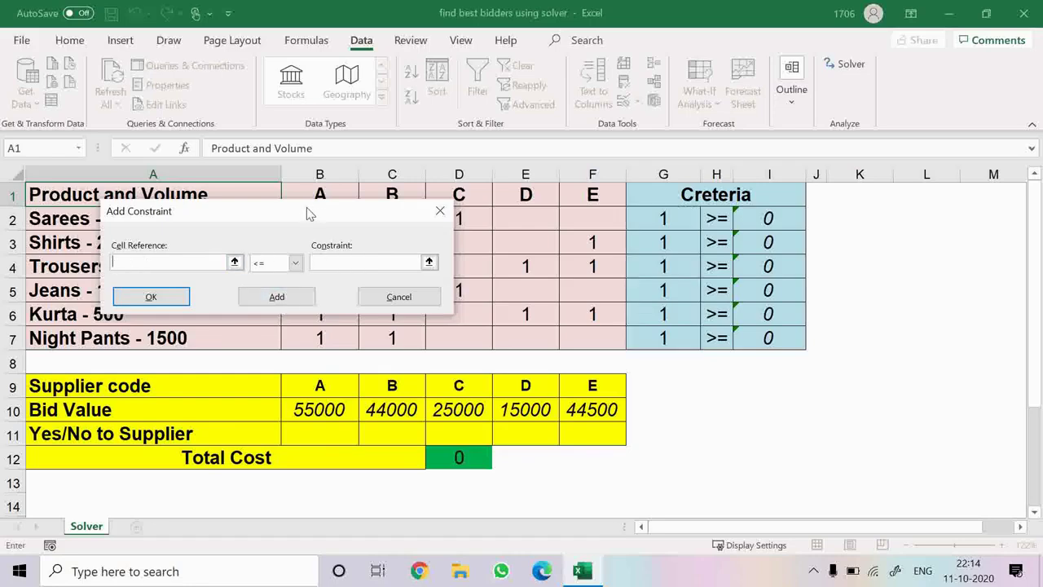
Step: Add a Solver constraint making the Yes/No to Supplier cells B11:F11 binary
left_click_drag(307, 208, 373, 37)
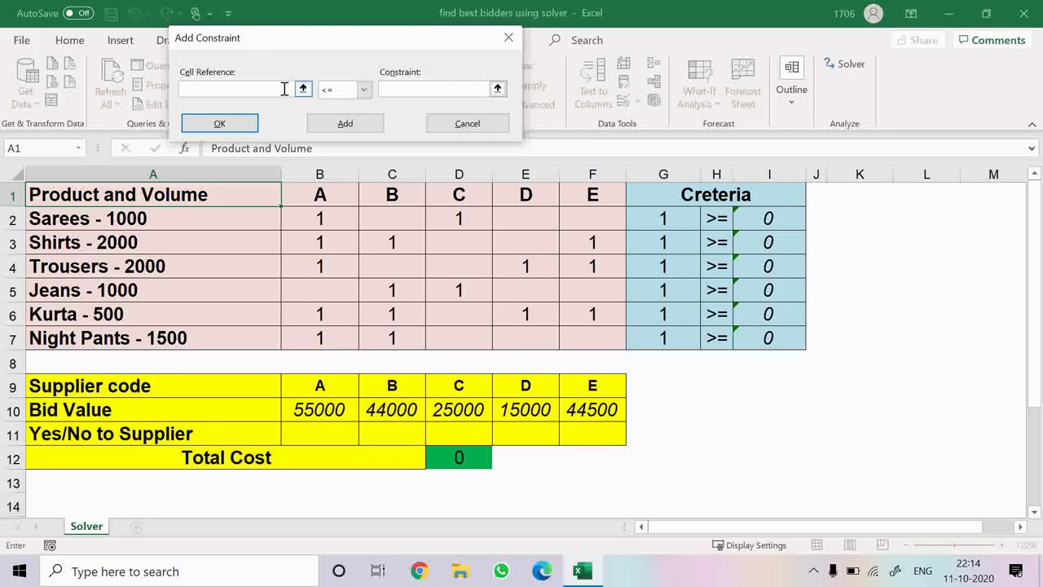
left_click_drag(303, 433, 582, 434)
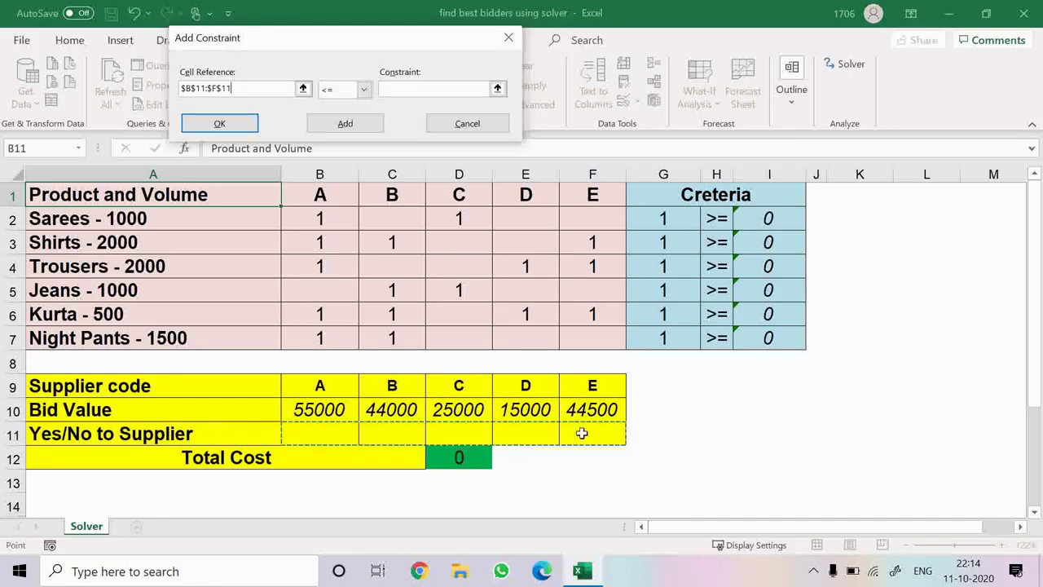
left_click(365, 90)
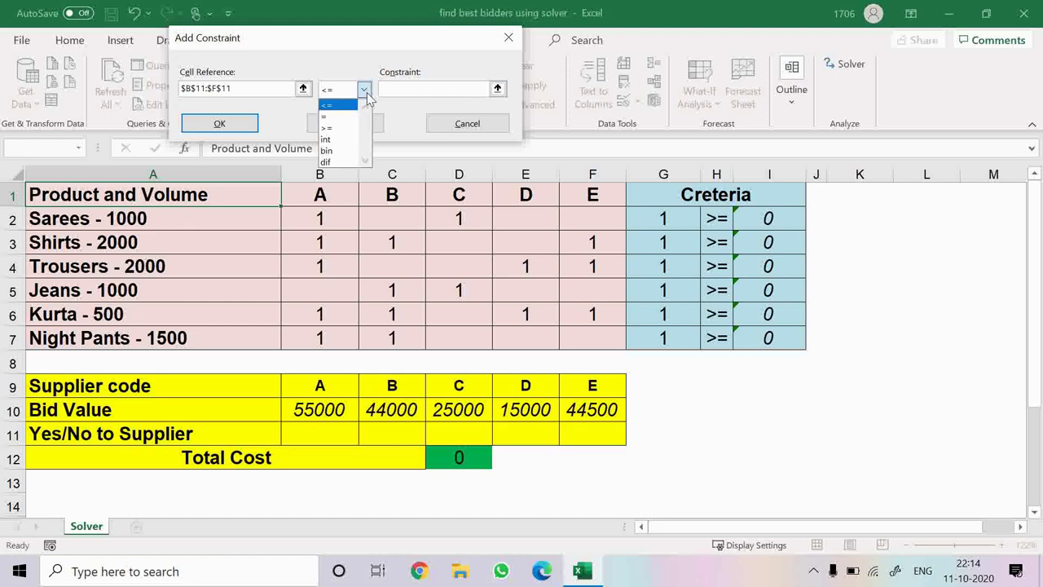
left_click(335, 151)
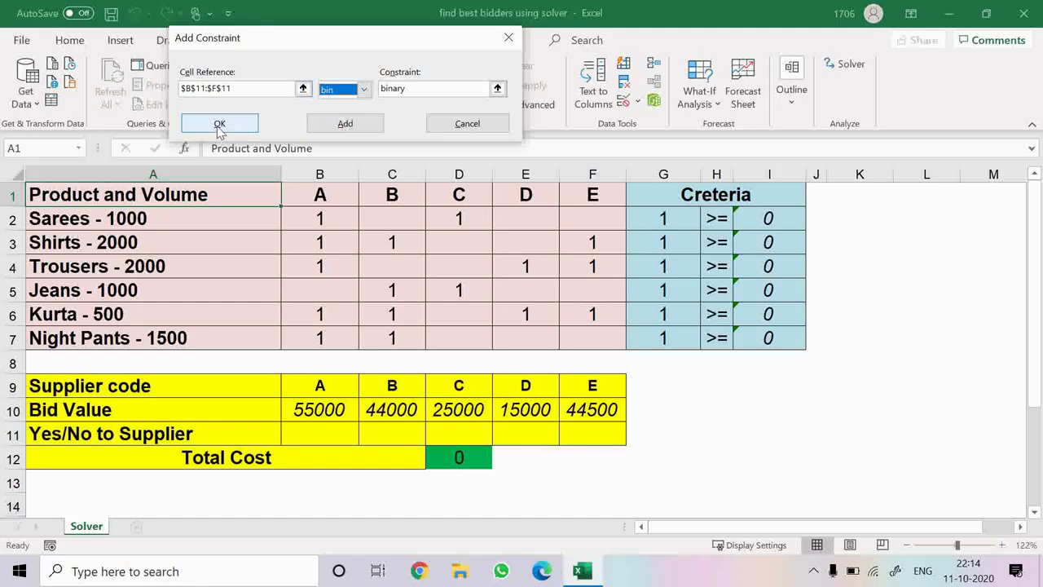
left_click(219, 127)
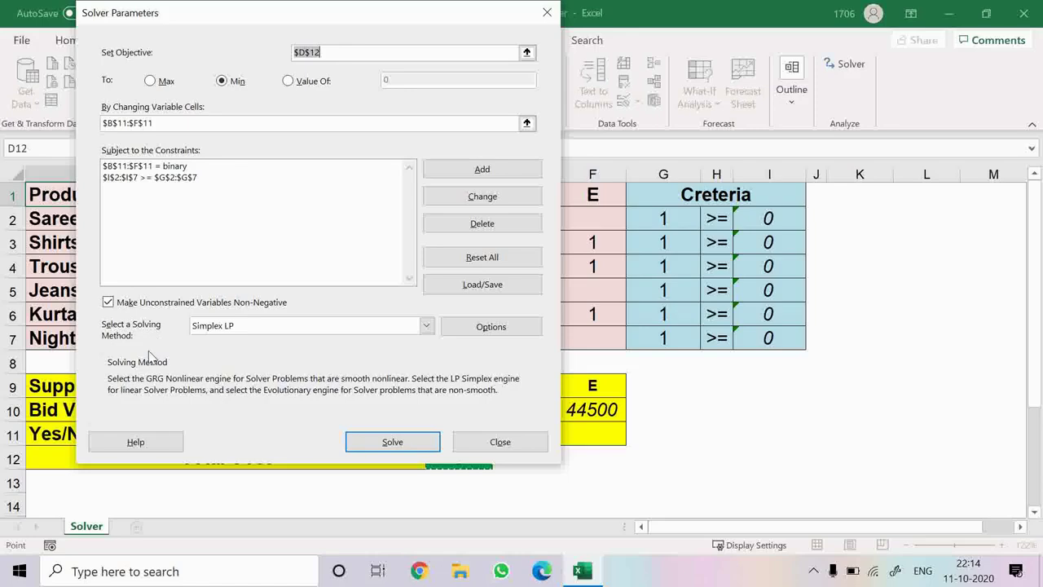
Step: Solve the model with the Simplex LP method and keep the Solver solution
left_click(291, 328)
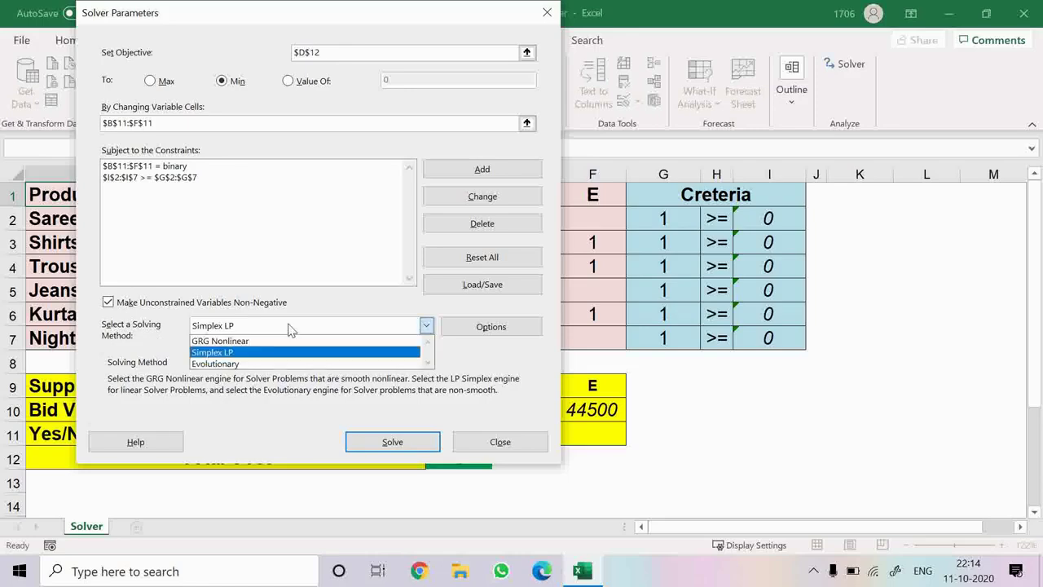
left_click(249, 355)
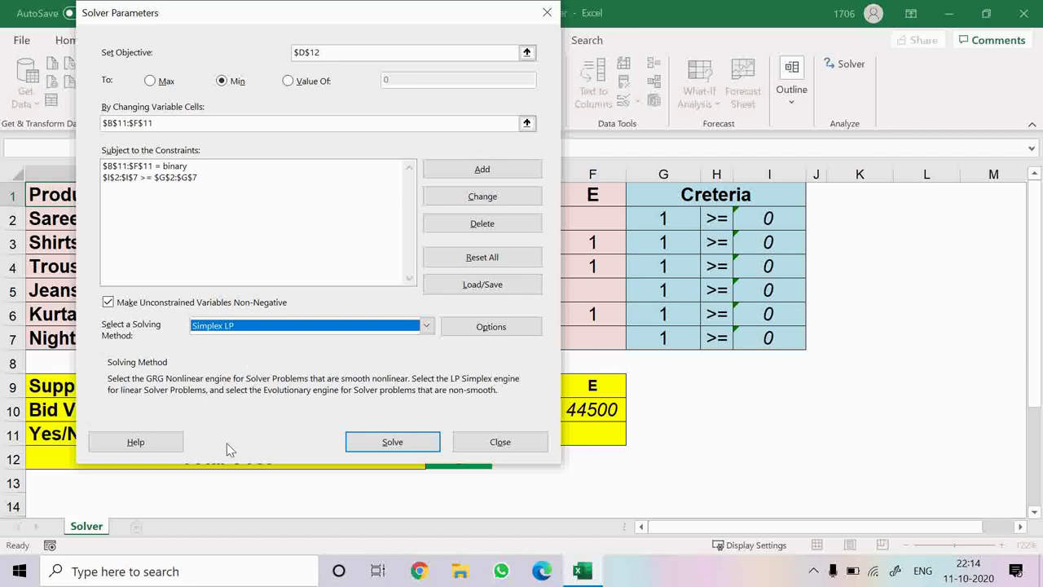
left_click(392, 442)
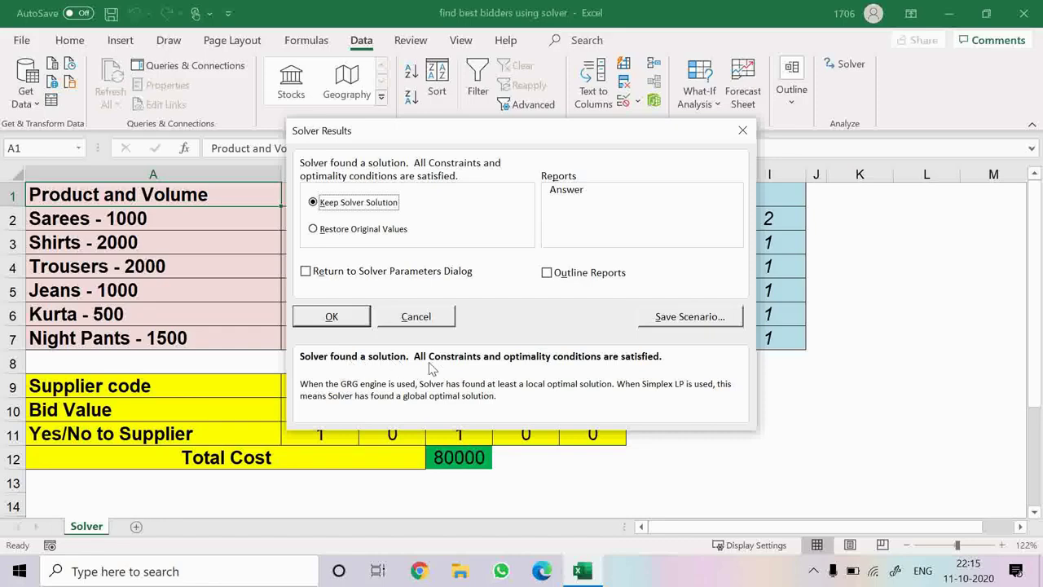
left_click(330, 318)
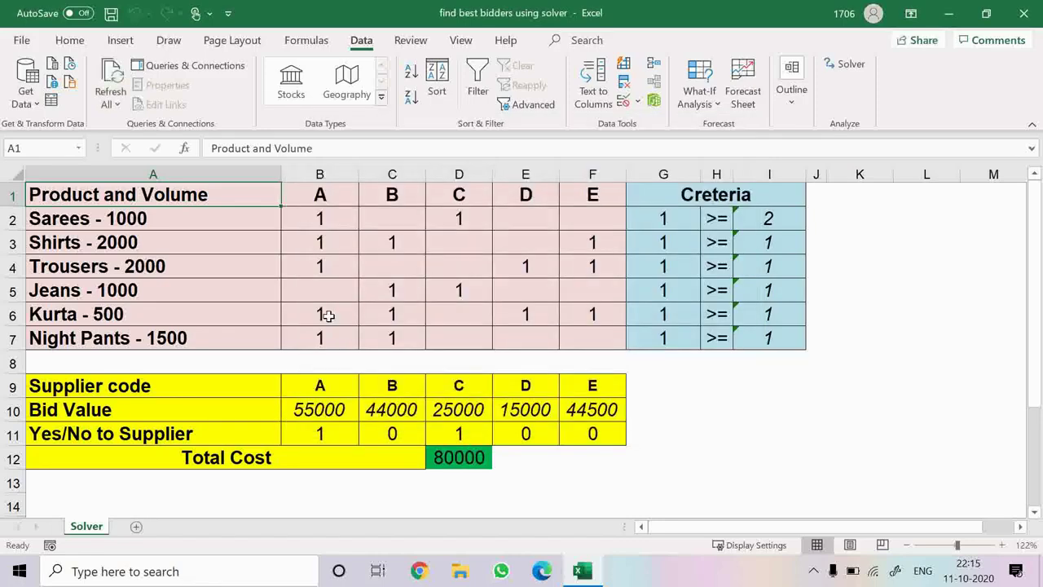
Step: Examine the solved Total Cost, the Sarees criteria result and each supplier's Yes/No value in B11:F11
left_click(460, 459)
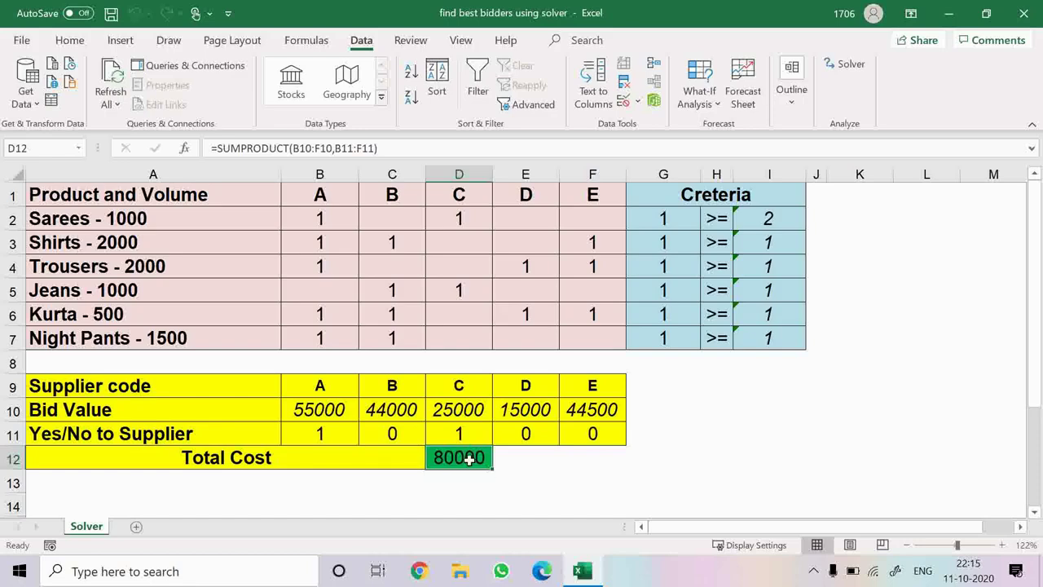
left_click(778, 218)
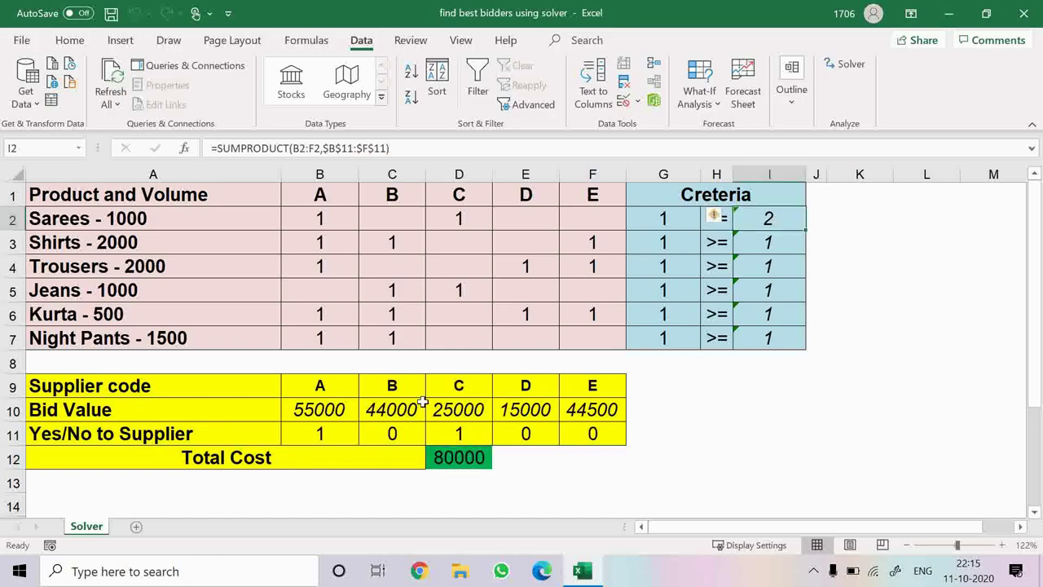
left_click(331, 435)
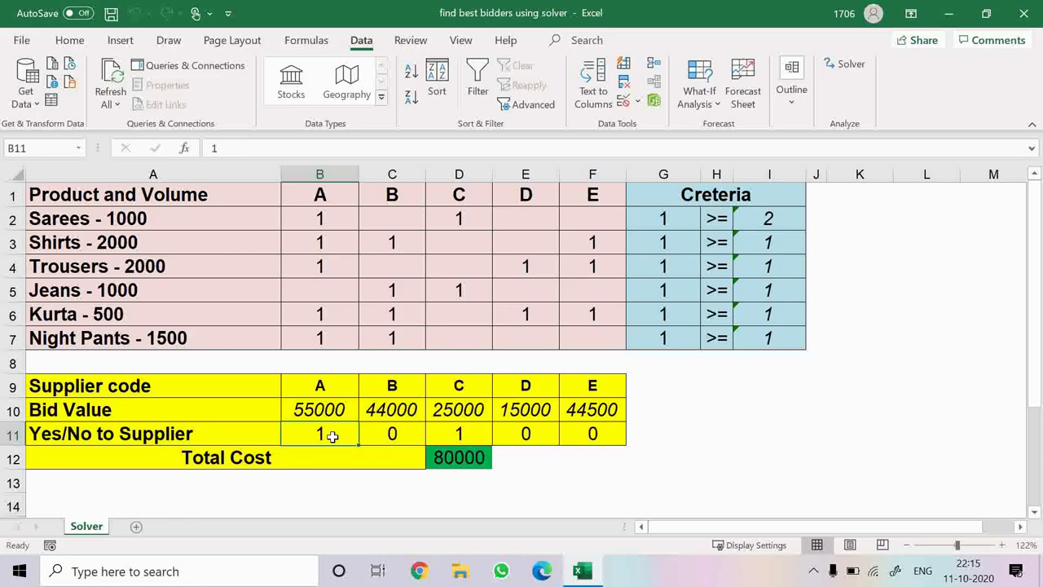
left_click(463, 435)
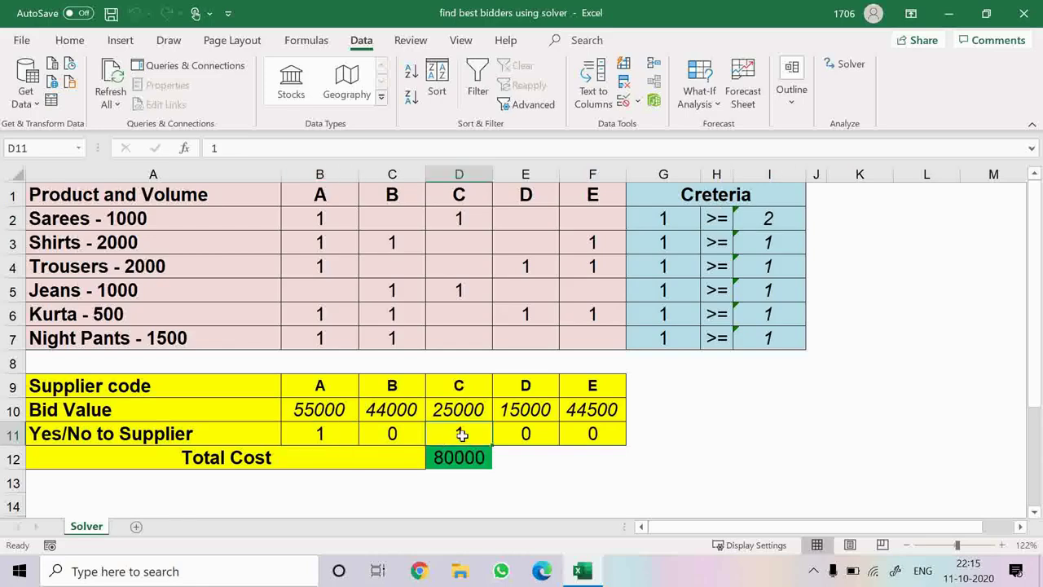
left_click(400, 434)
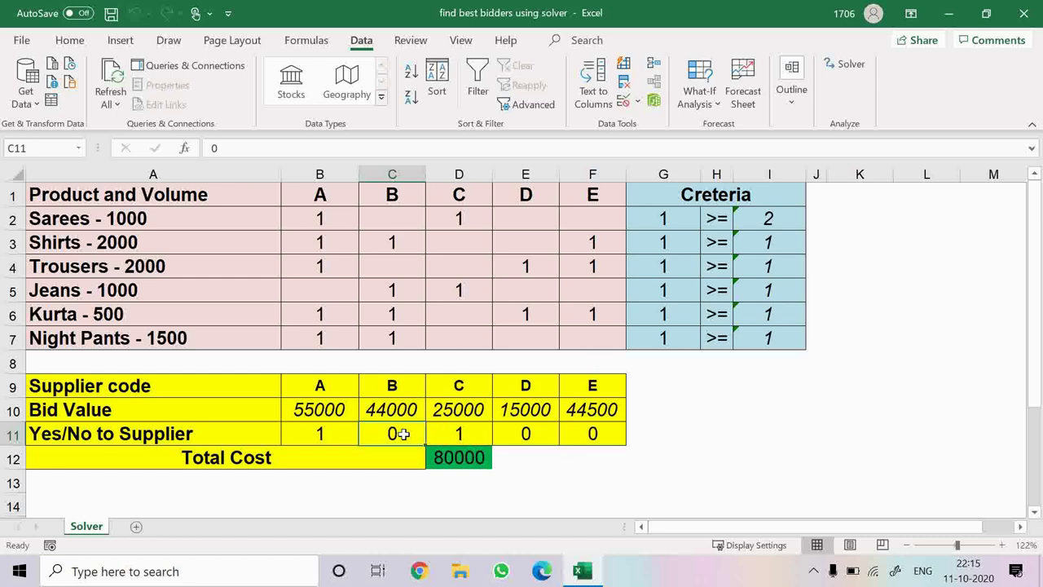
left_click(534, 435)
left_click(597, 433)
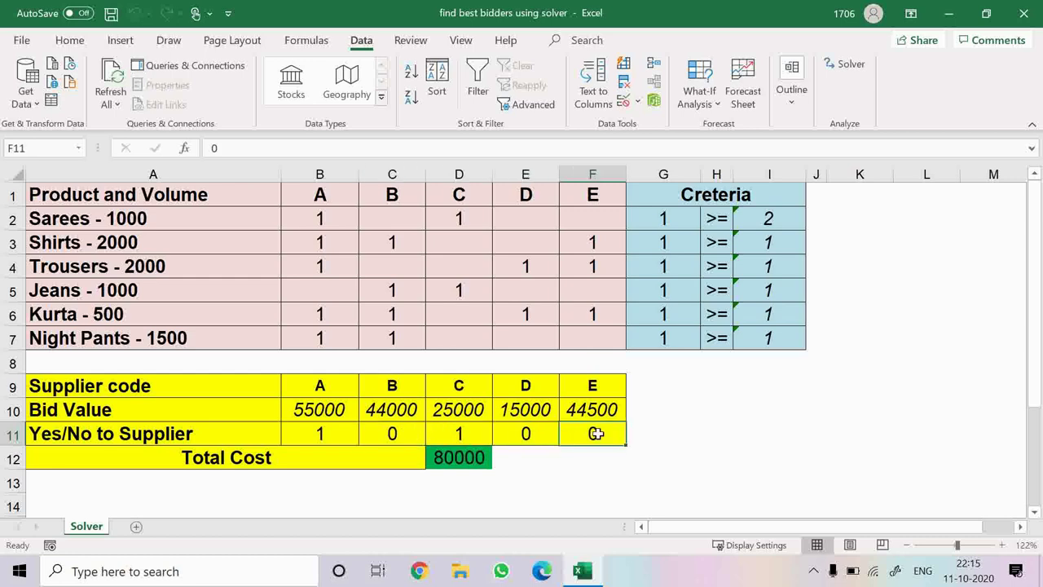
Step: Check the criteria results in I2:I7 against the supplier coverage for Sarees, the product list and the Total Cost in D12
left_click(784, 220)
left_click_drag(784, 220, 778, 333)
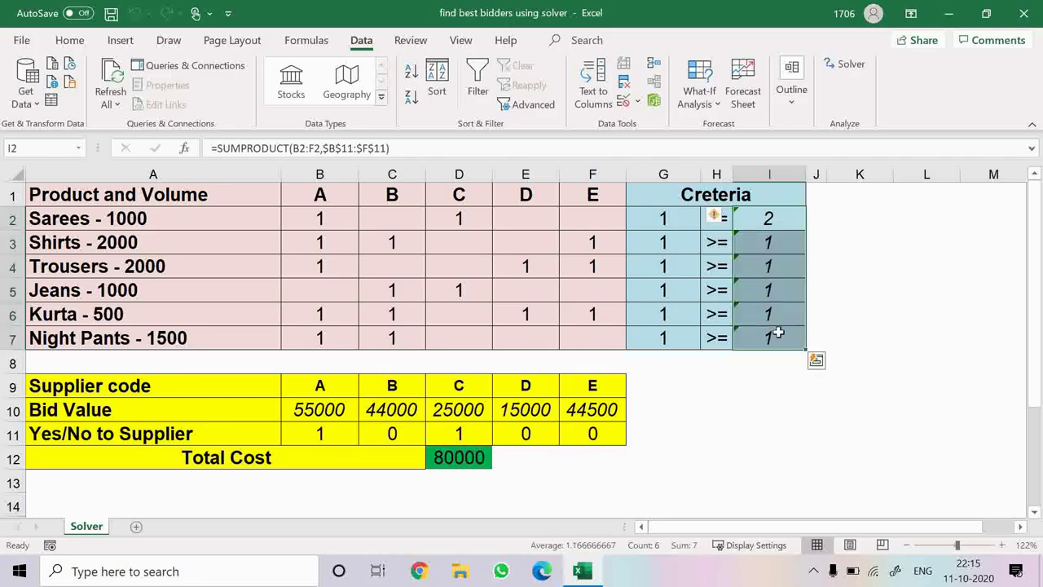
left_click(785, 216)
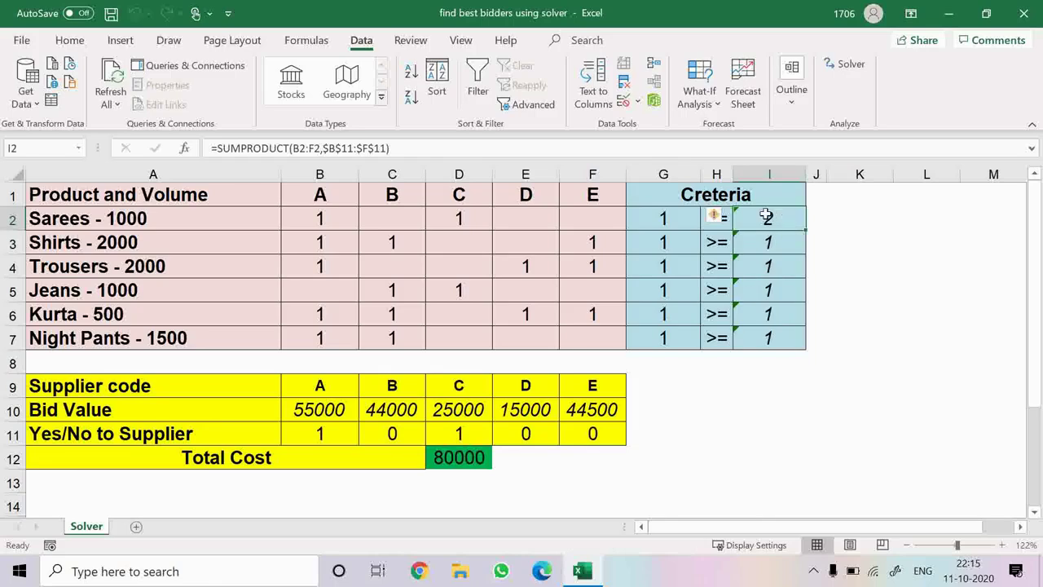
left_click_drag(325, 218, 473, 224)
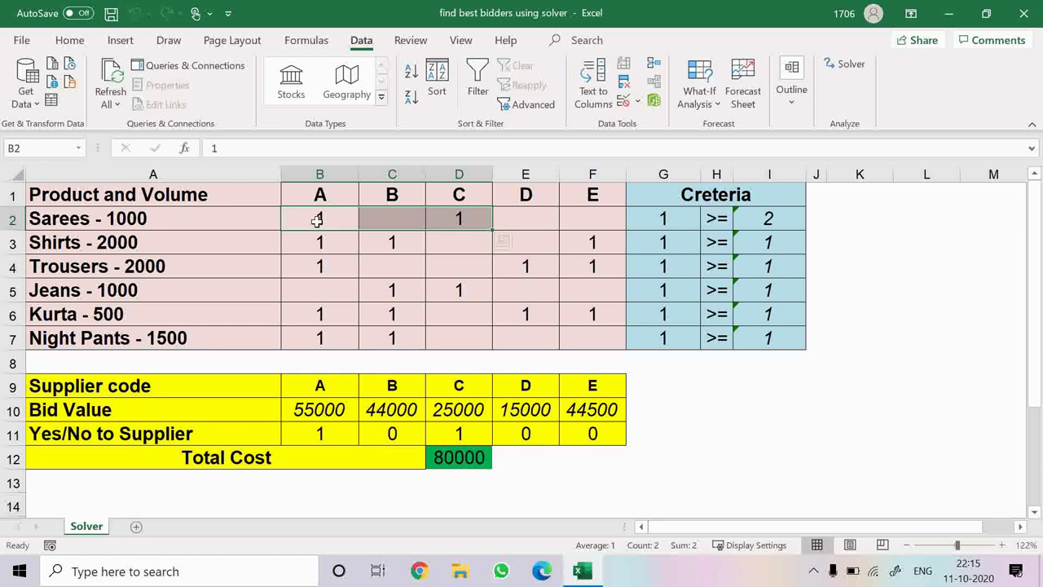
left_click(450, 458)
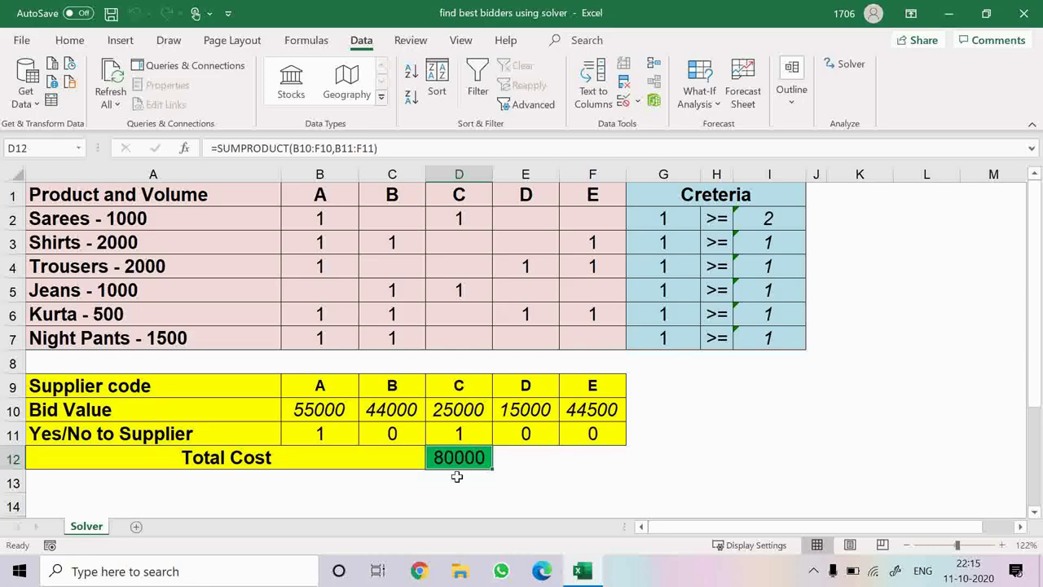
left_click(768, 217)
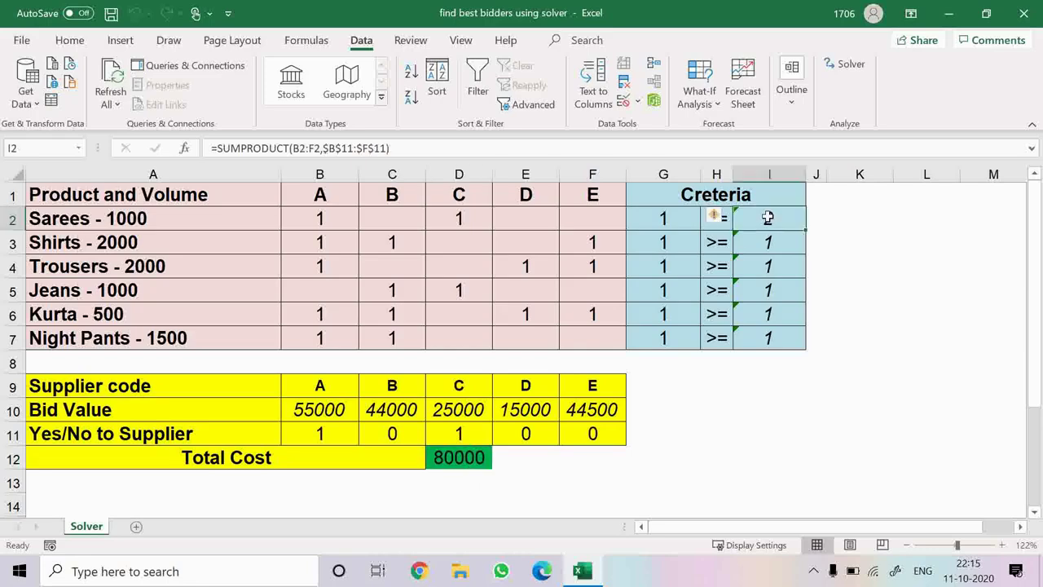
left_click(326, 220)
left_click(189, 225)
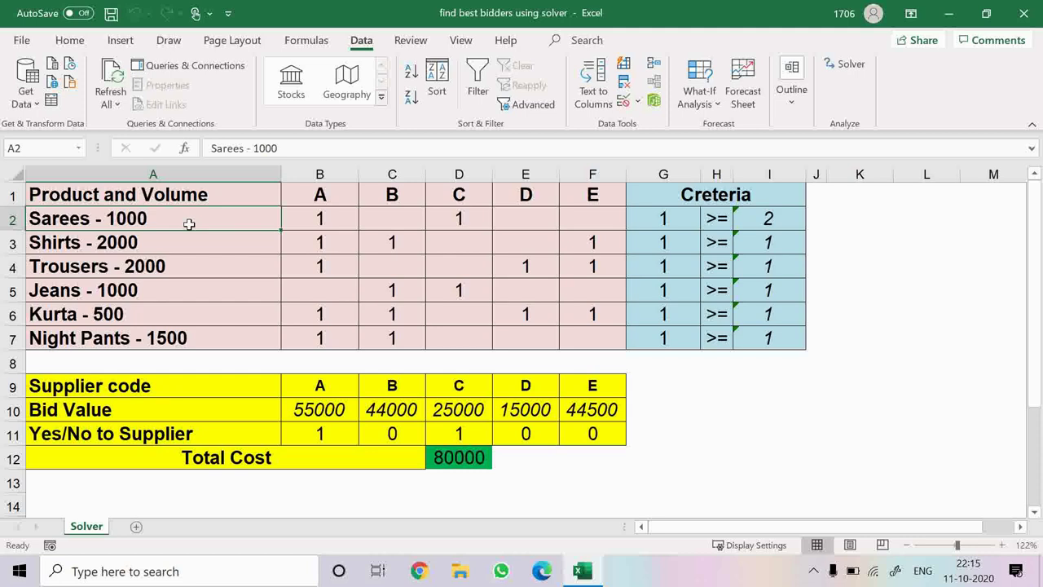
left_click_drag(333, 221, 486, 213)
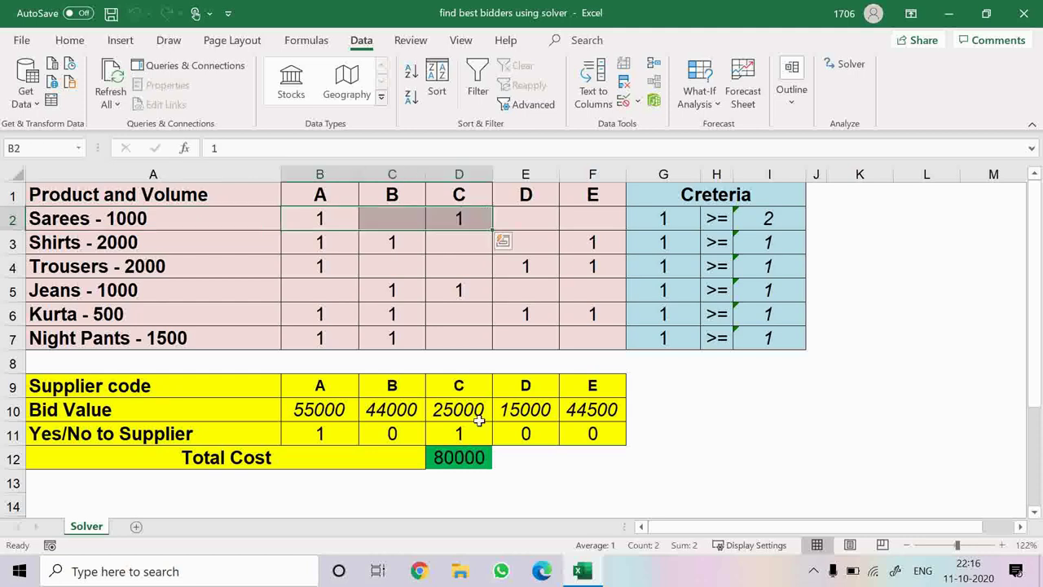
left_click(467, 459)
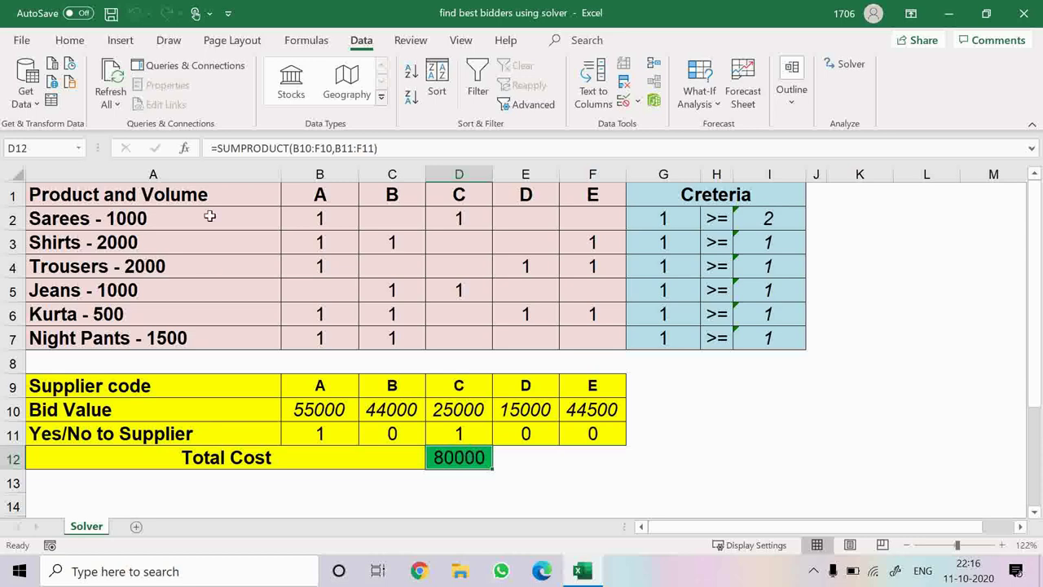
left_click_drag(207, 217, 212, 333)
left_click(459, 461)
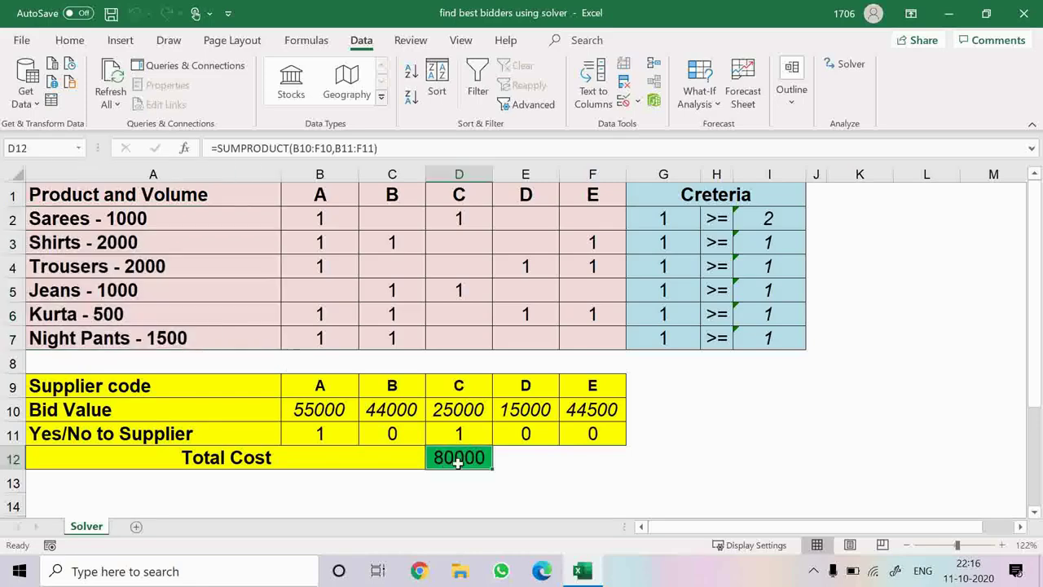